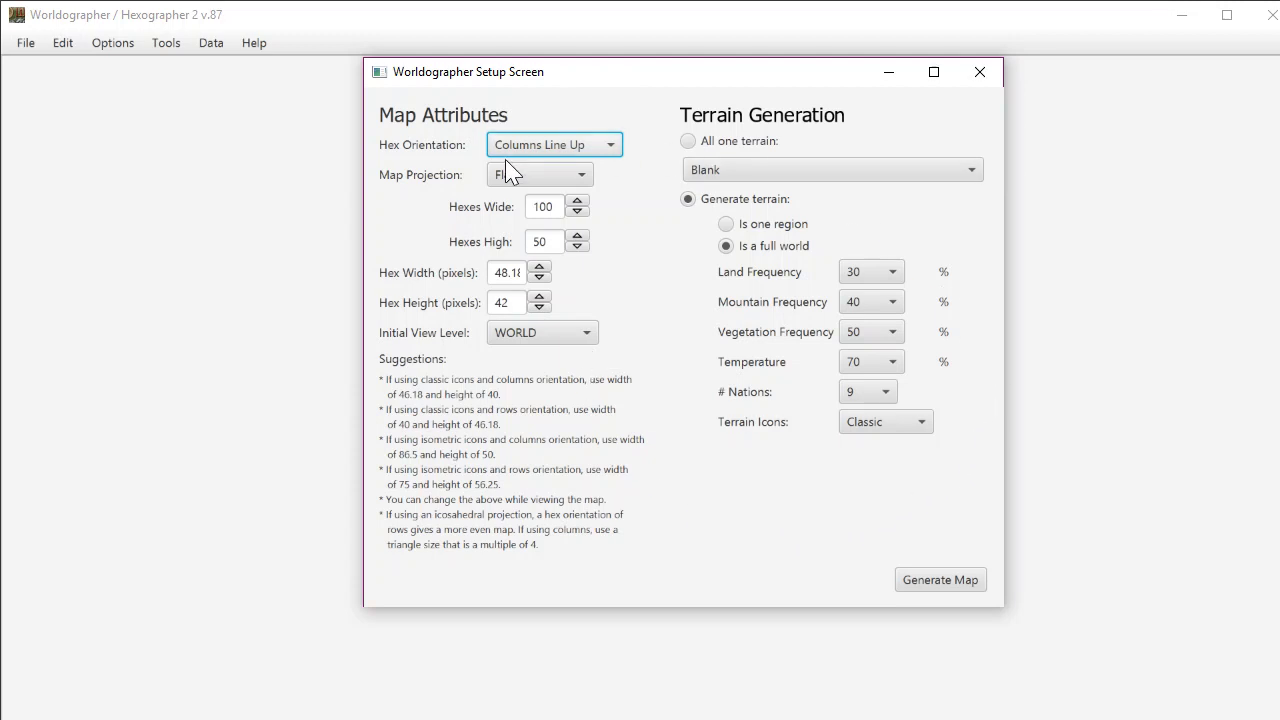
Generate a full world map with Land Frequency 50 and dismiss the finished notice
left_click(893, 275)
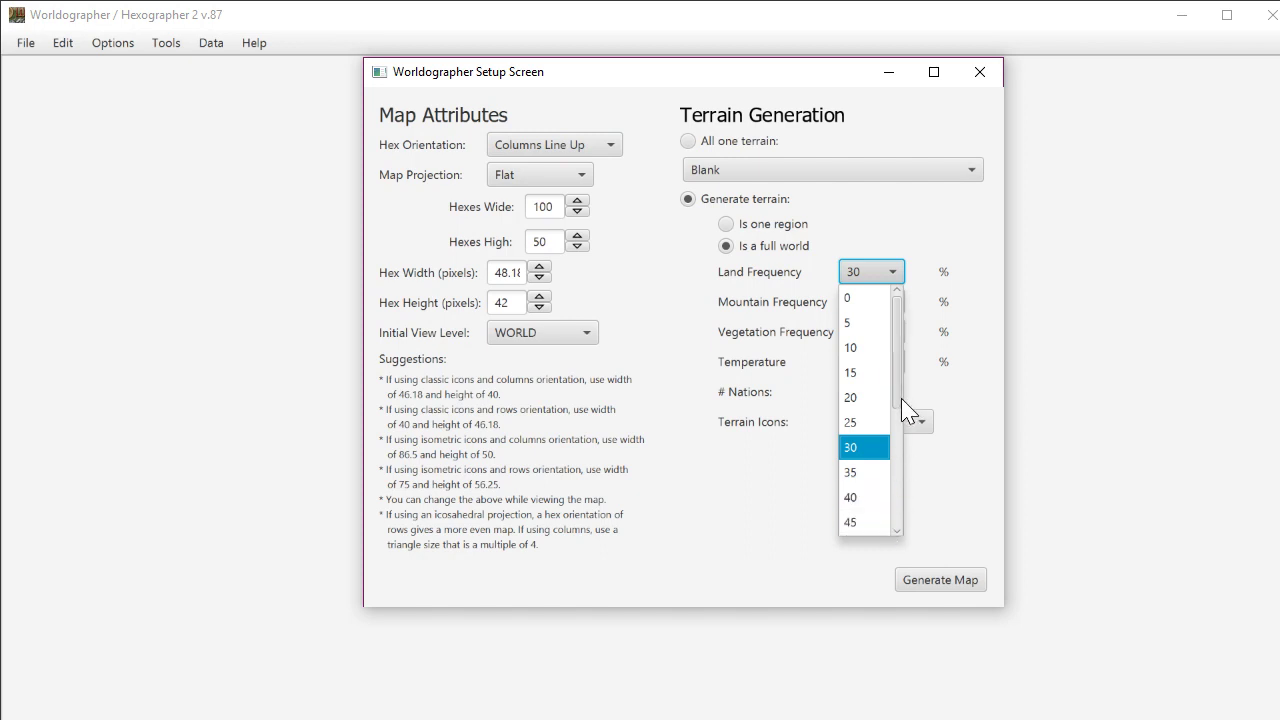
scroll(895, 430, "down", 2)
left_click(864, 481)
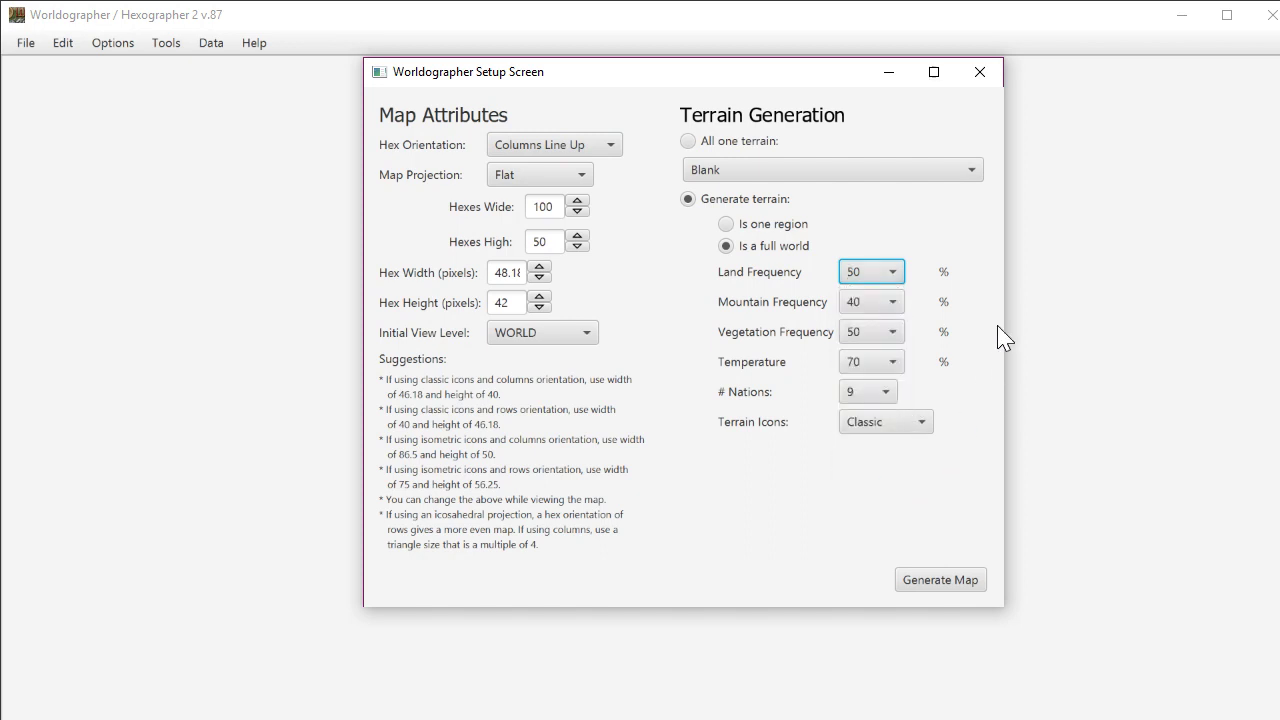
left_click(945, 581)
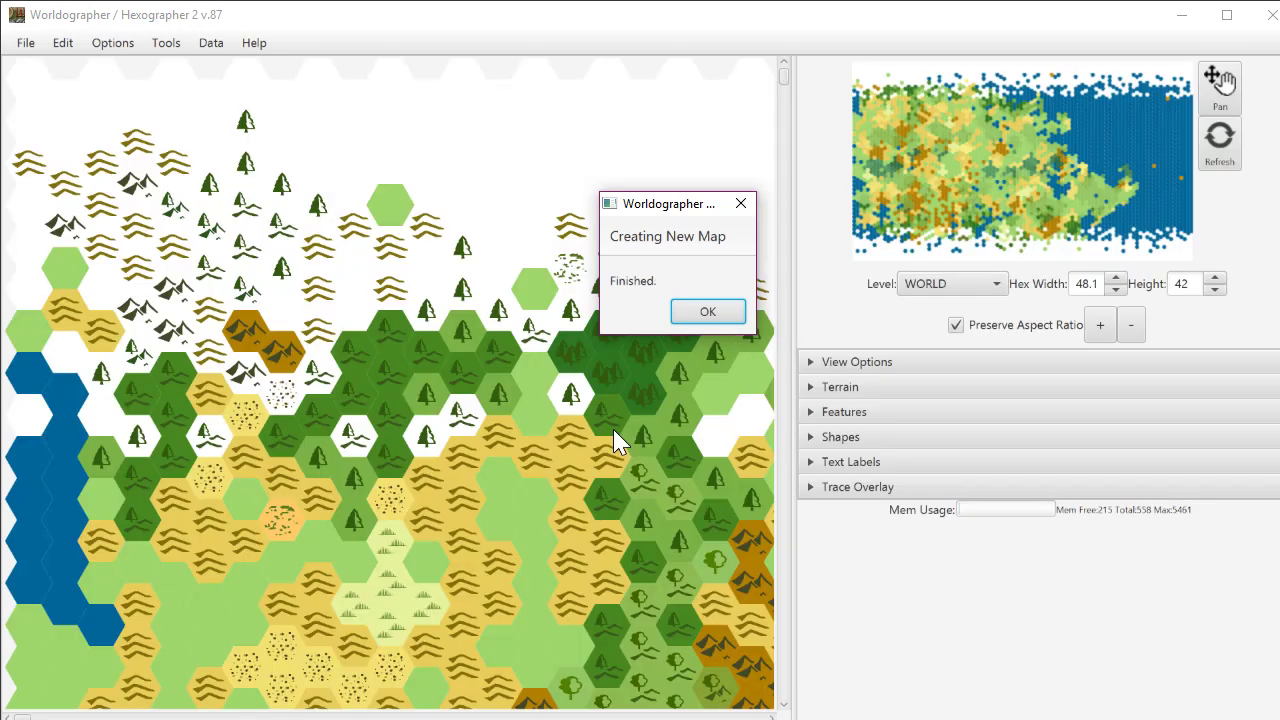
left_click(708, 312)
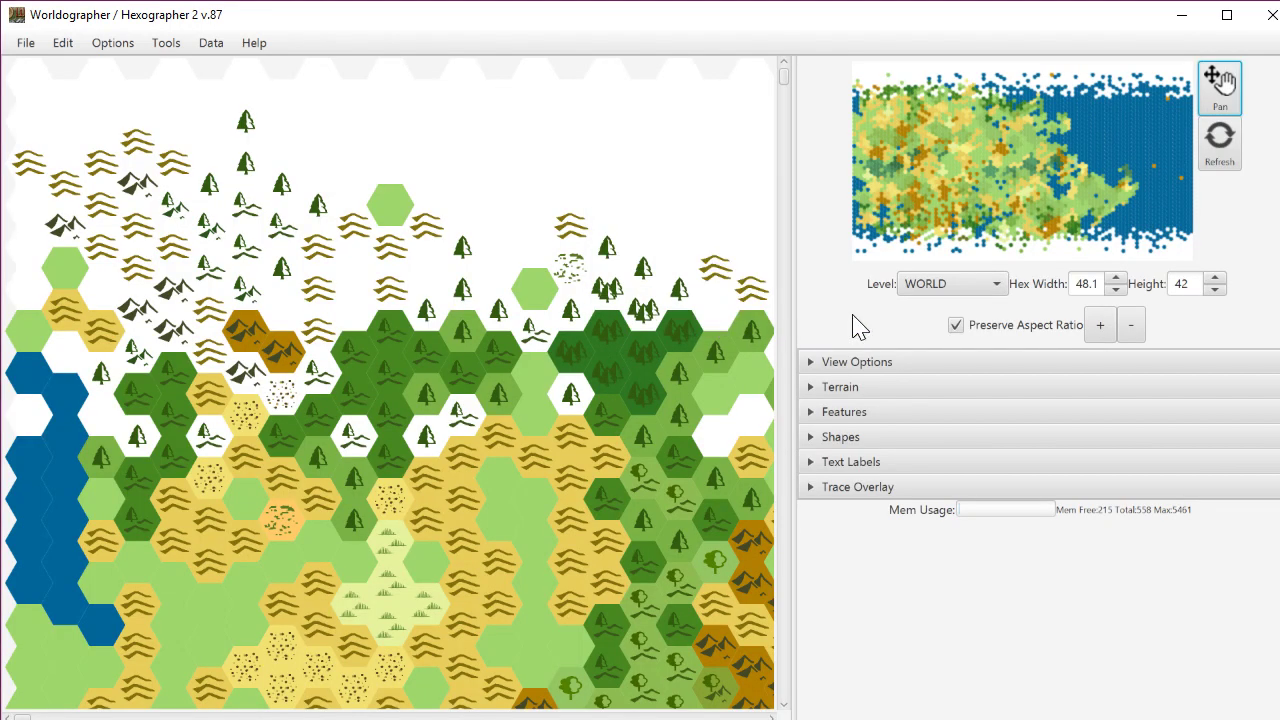
left_click(894, 368)
left_click(891, 368)
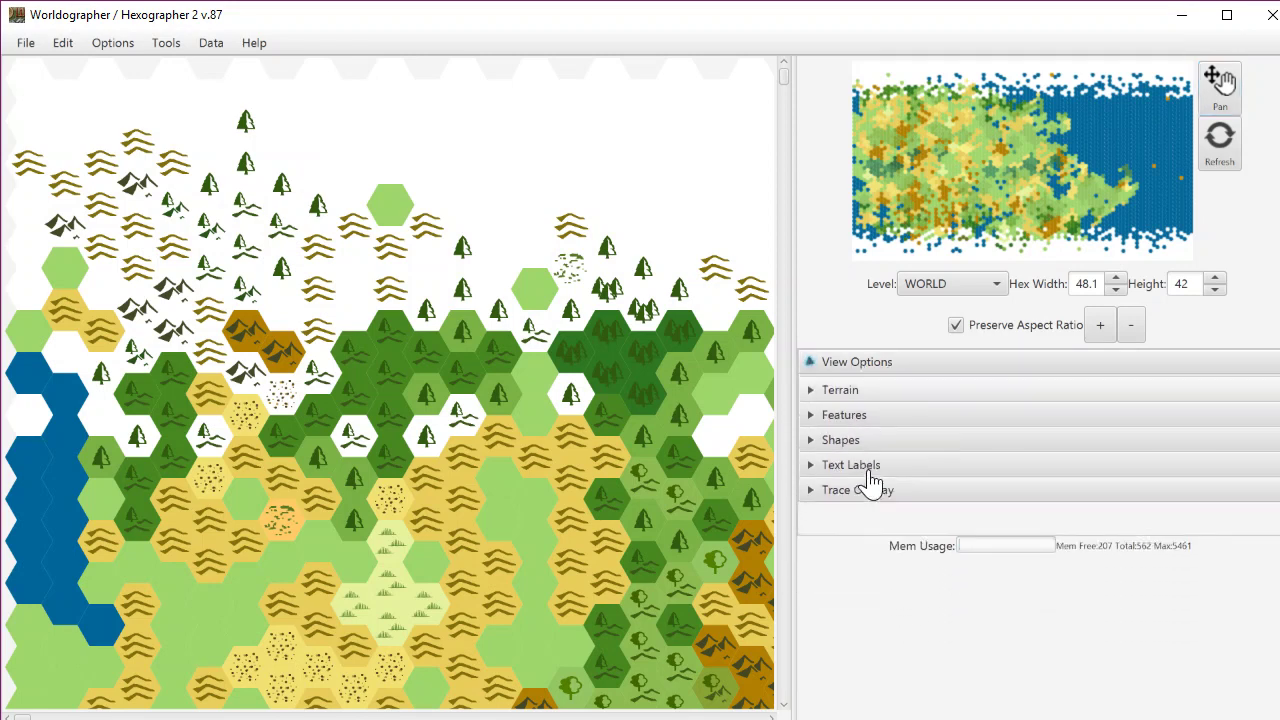
left_click(886, 493)
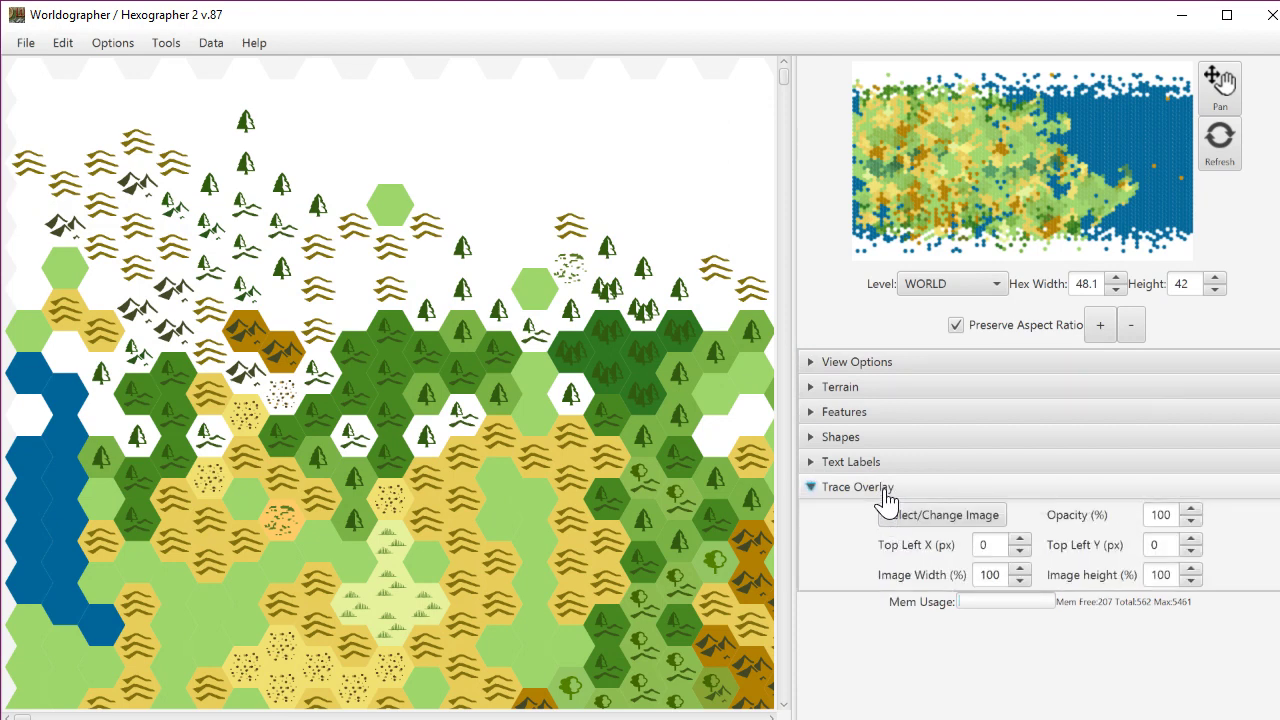
left_click(884, 490)
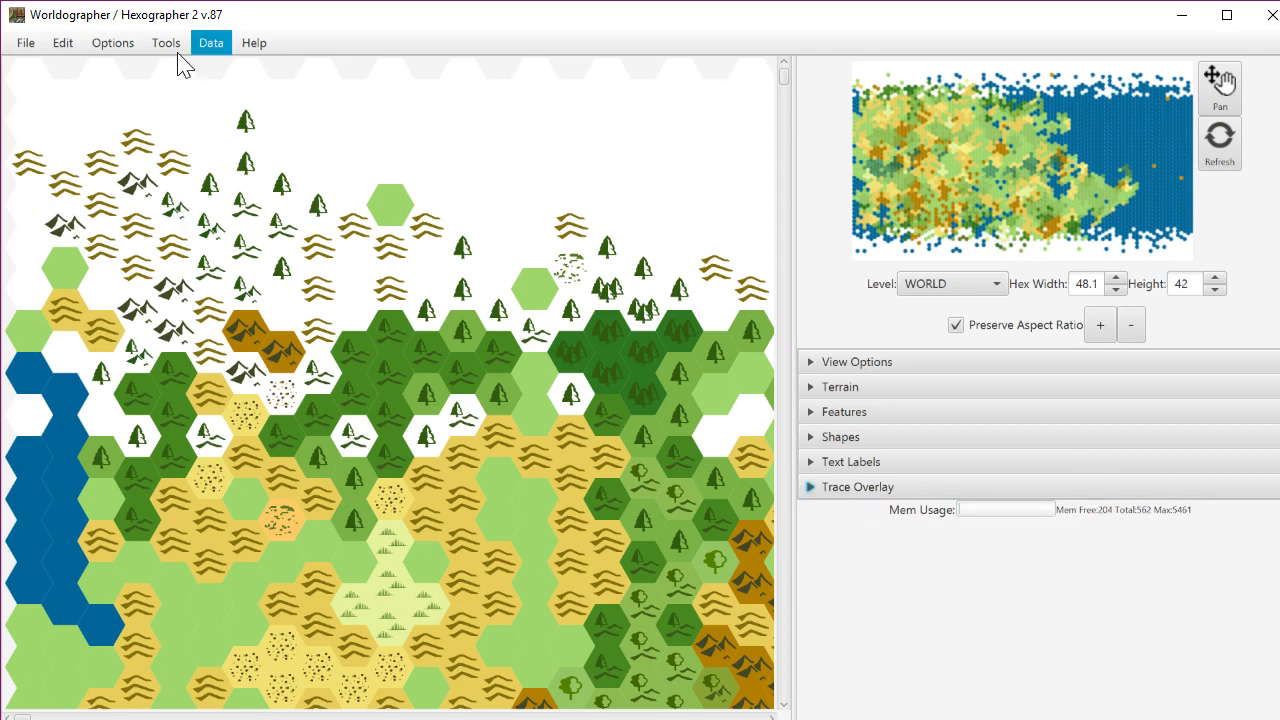
Start a new map via File > New with Land Frequency 30, generate it, and confirm
left_click(26, 43)
left_click(36, 71)
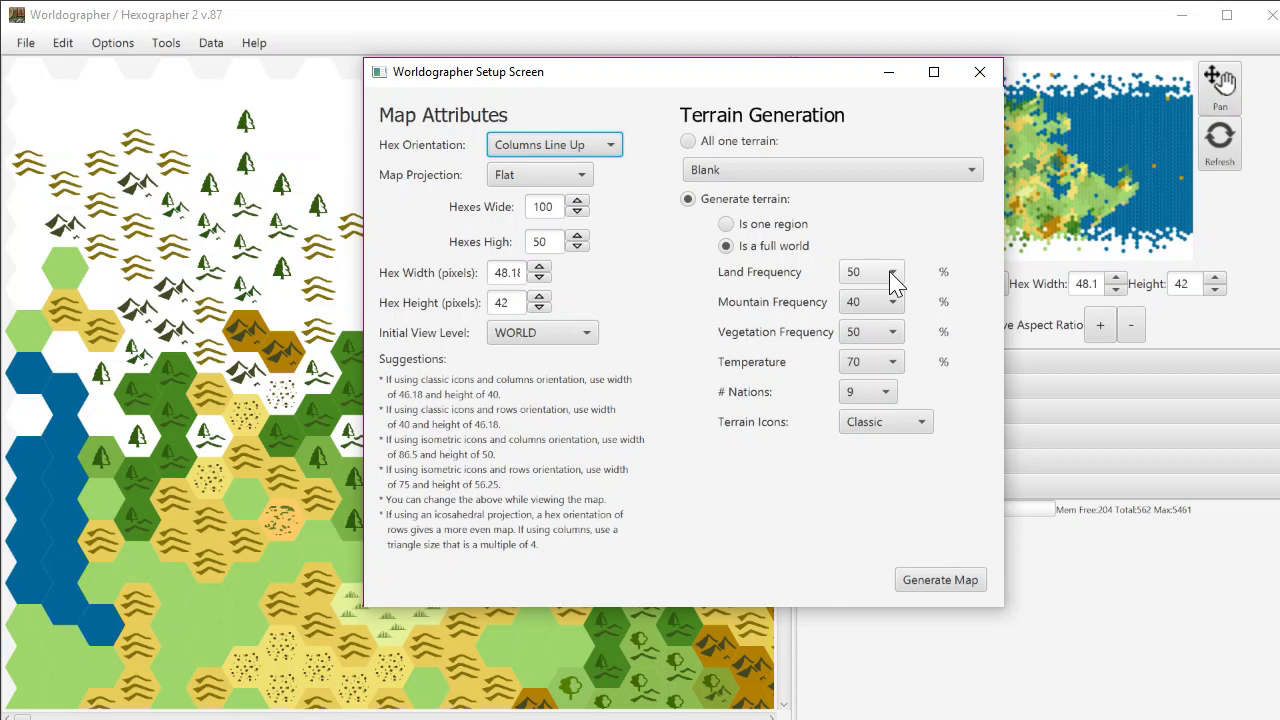
left_click(892, 276)
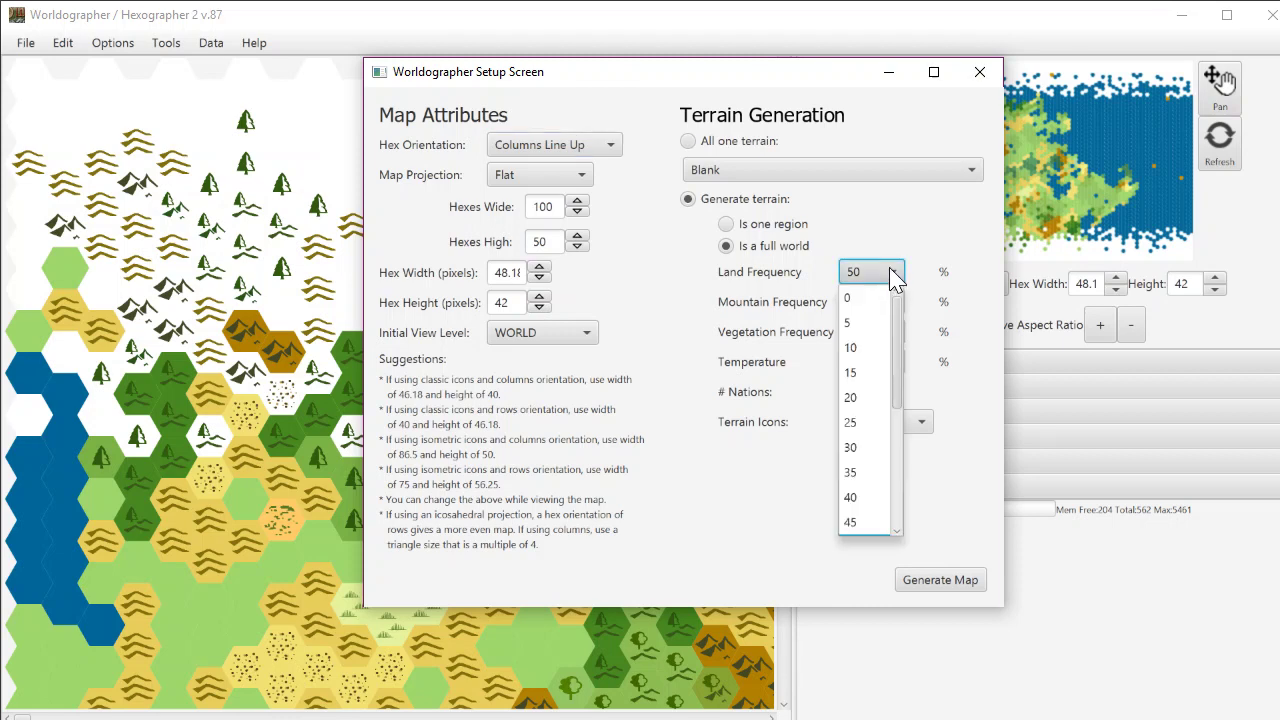
left_click(873, 452)
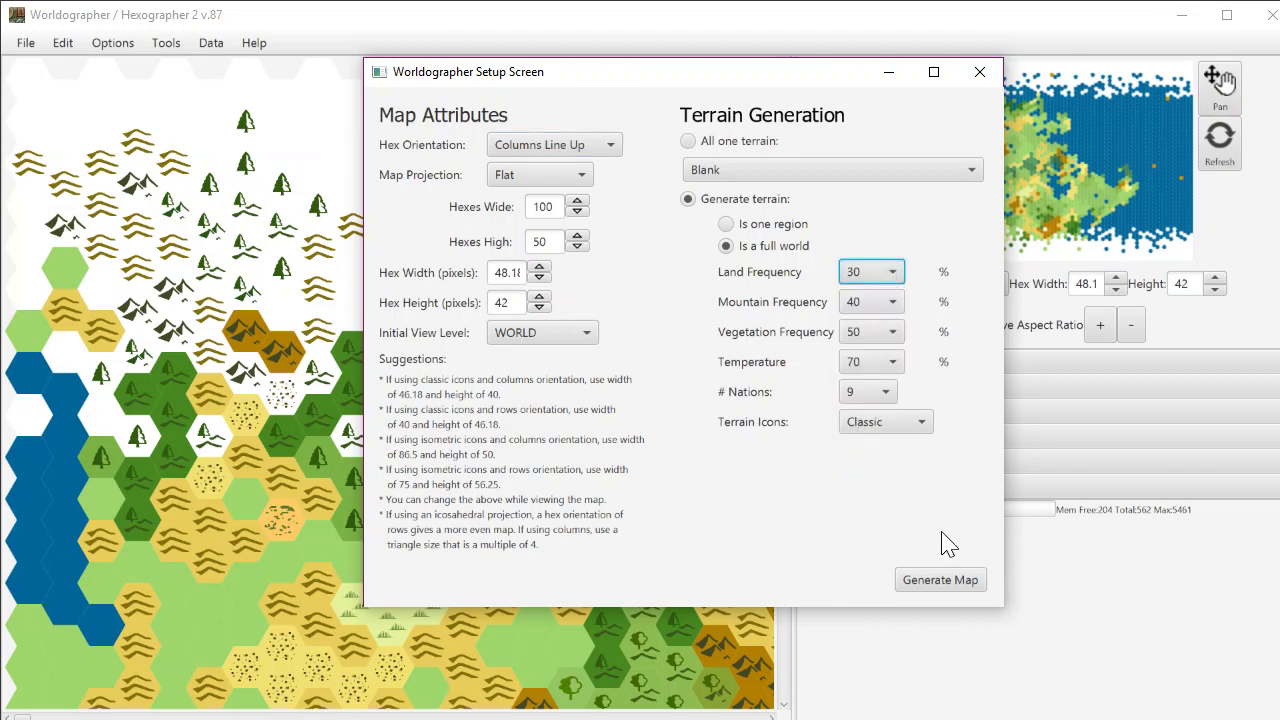
left_click(940, 582)
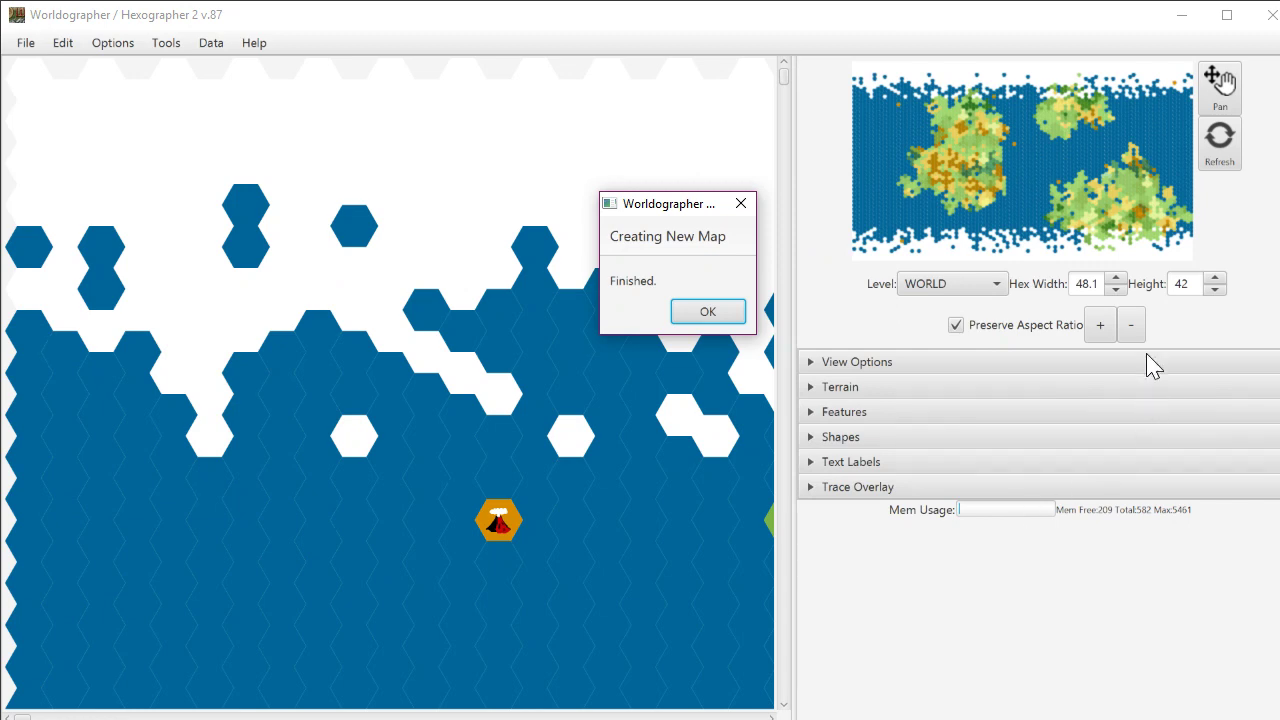
left_click(716, 314)
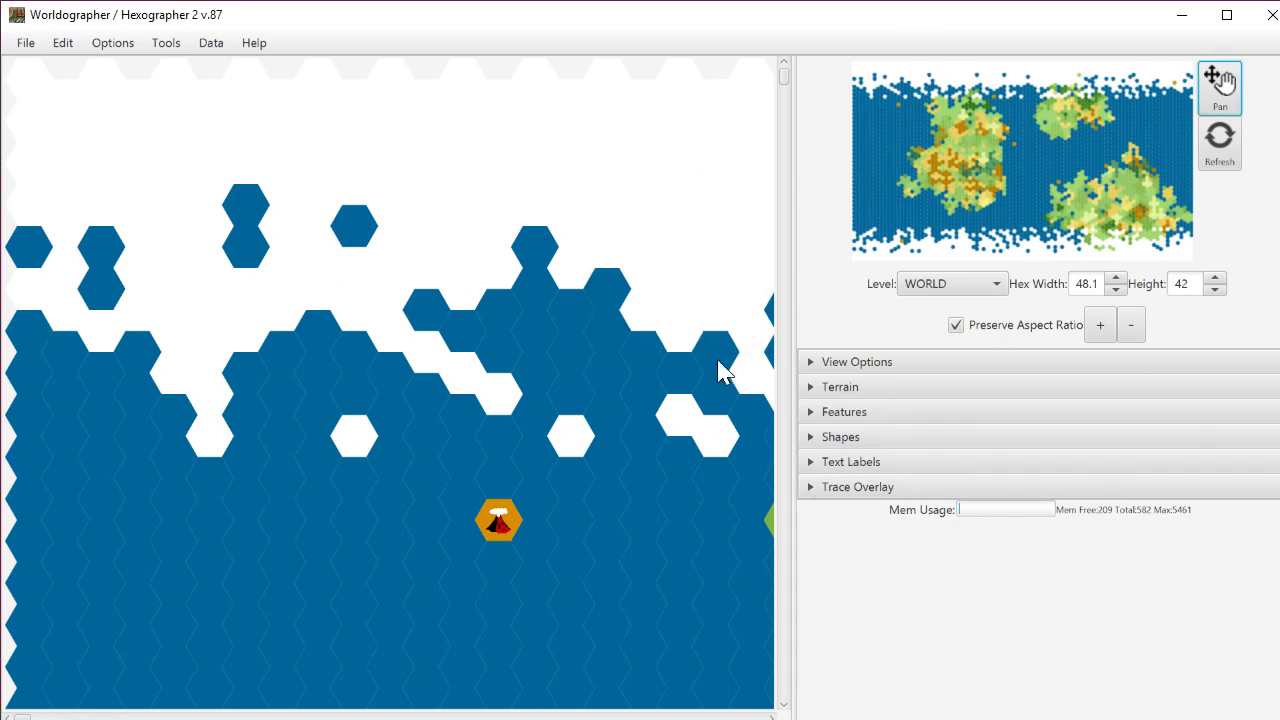
Open Configure Map Key from the Tools menu
left_click(181, 48)
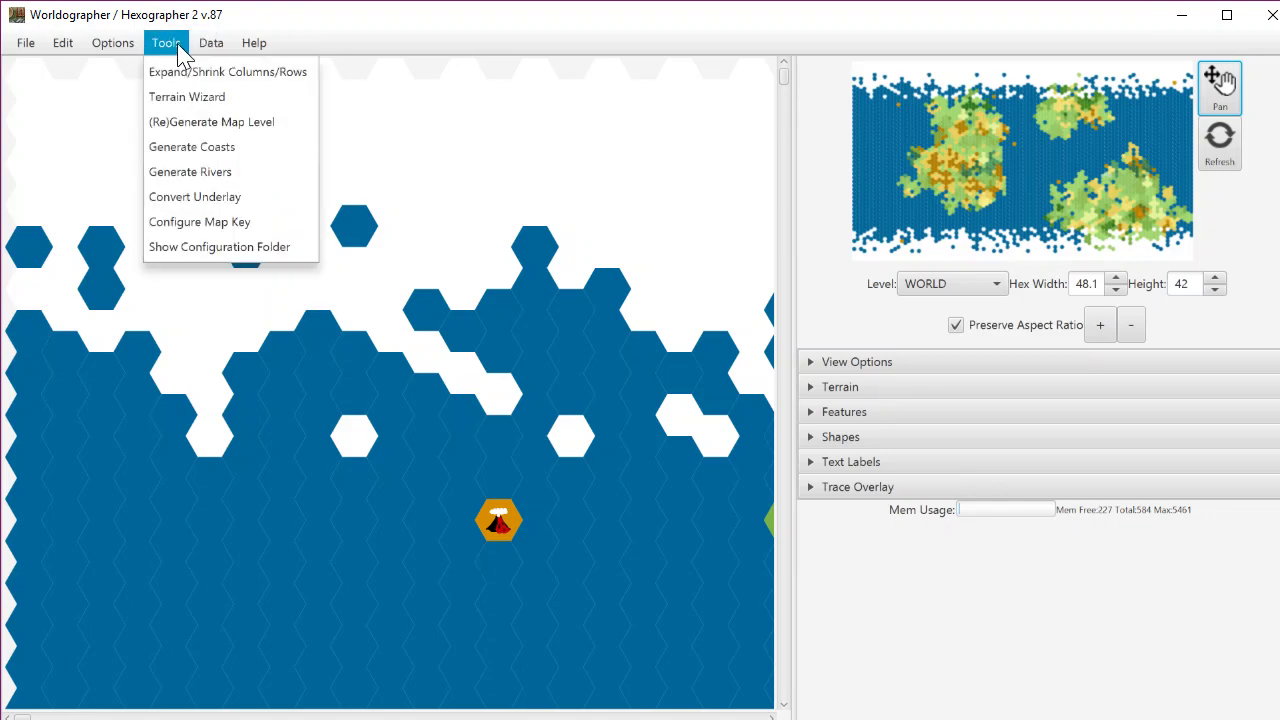
left_click(218, 226)
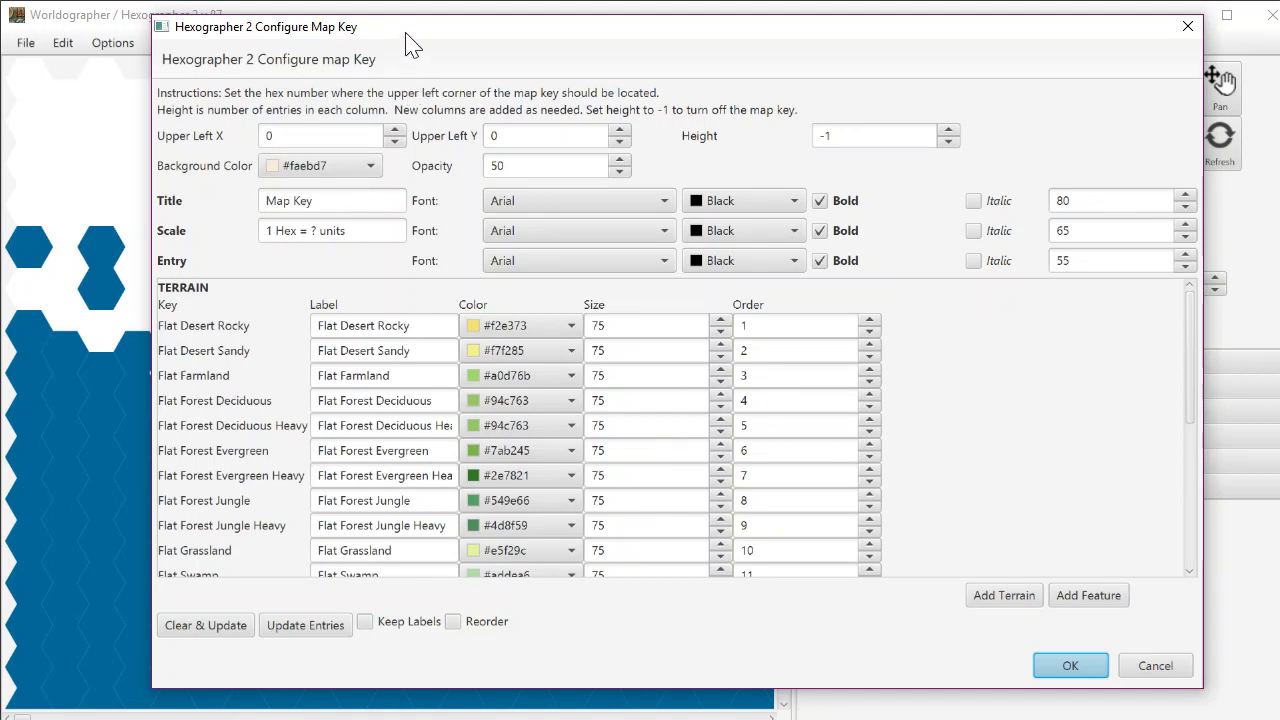
Set the map key's Upper Left X and Y to 2
left_click(394, 135)
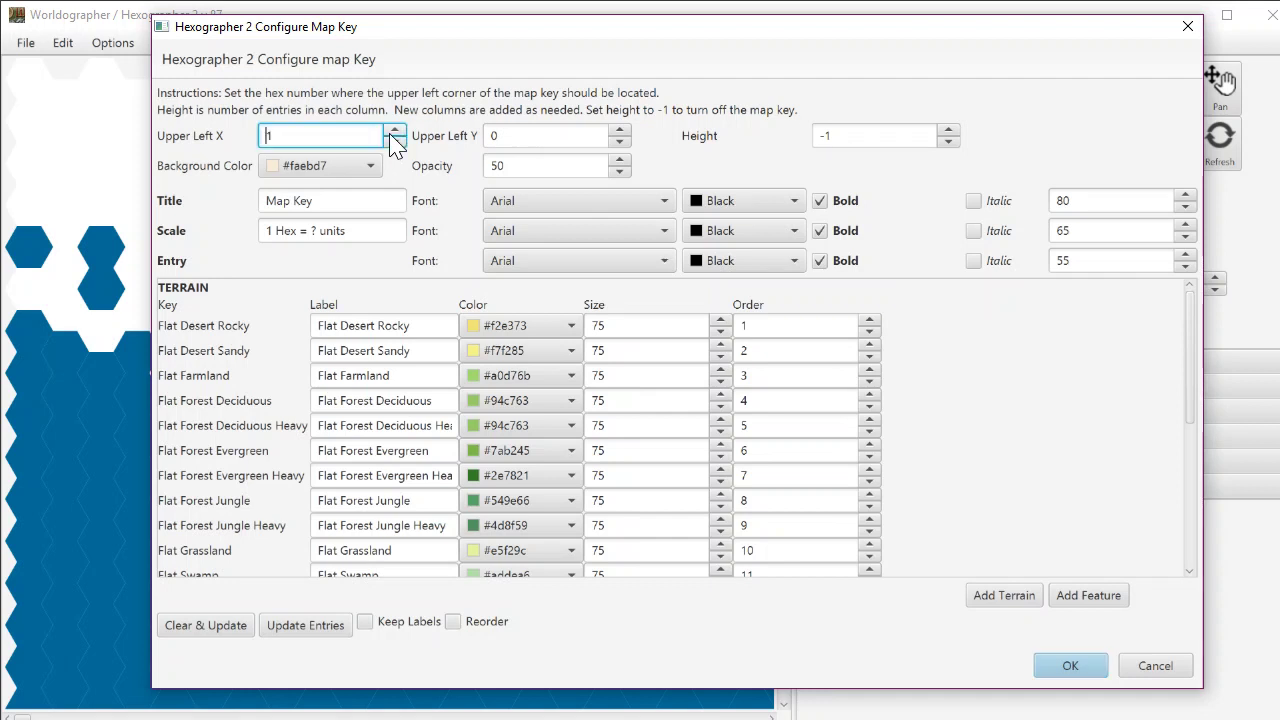
left_click(394, 135)
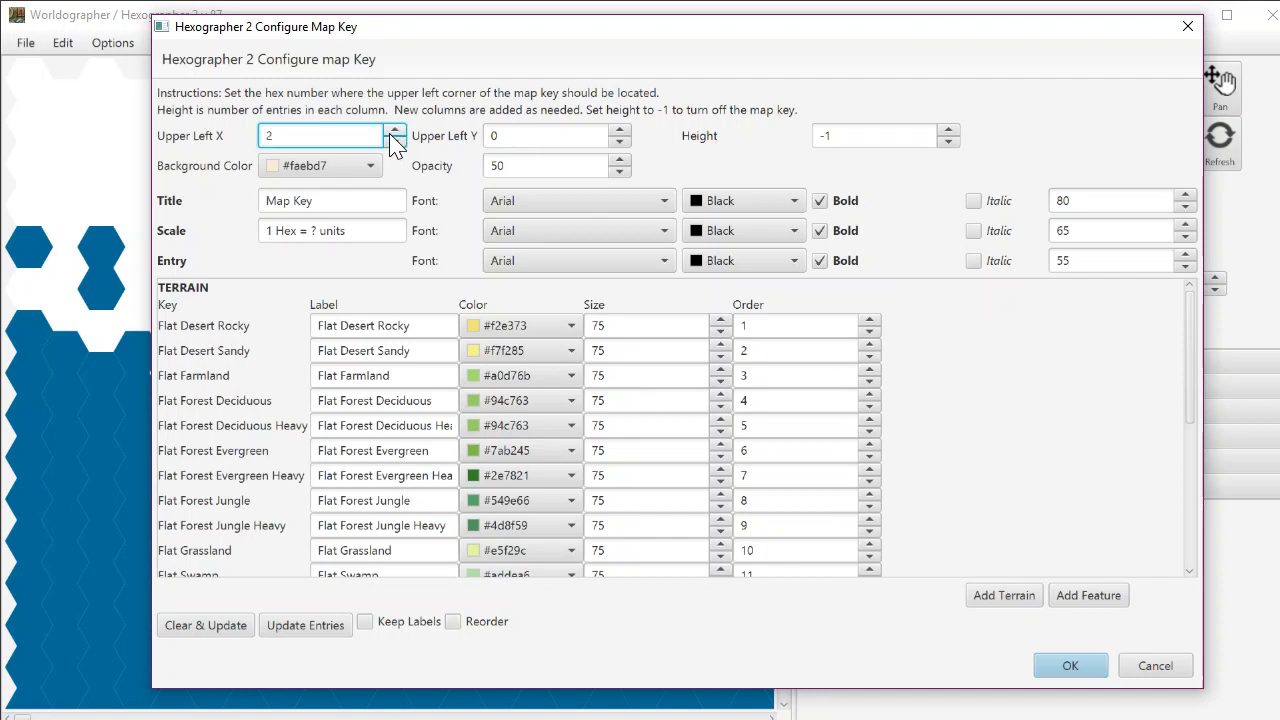
left_click(621, 132)
left_click(621, 131)
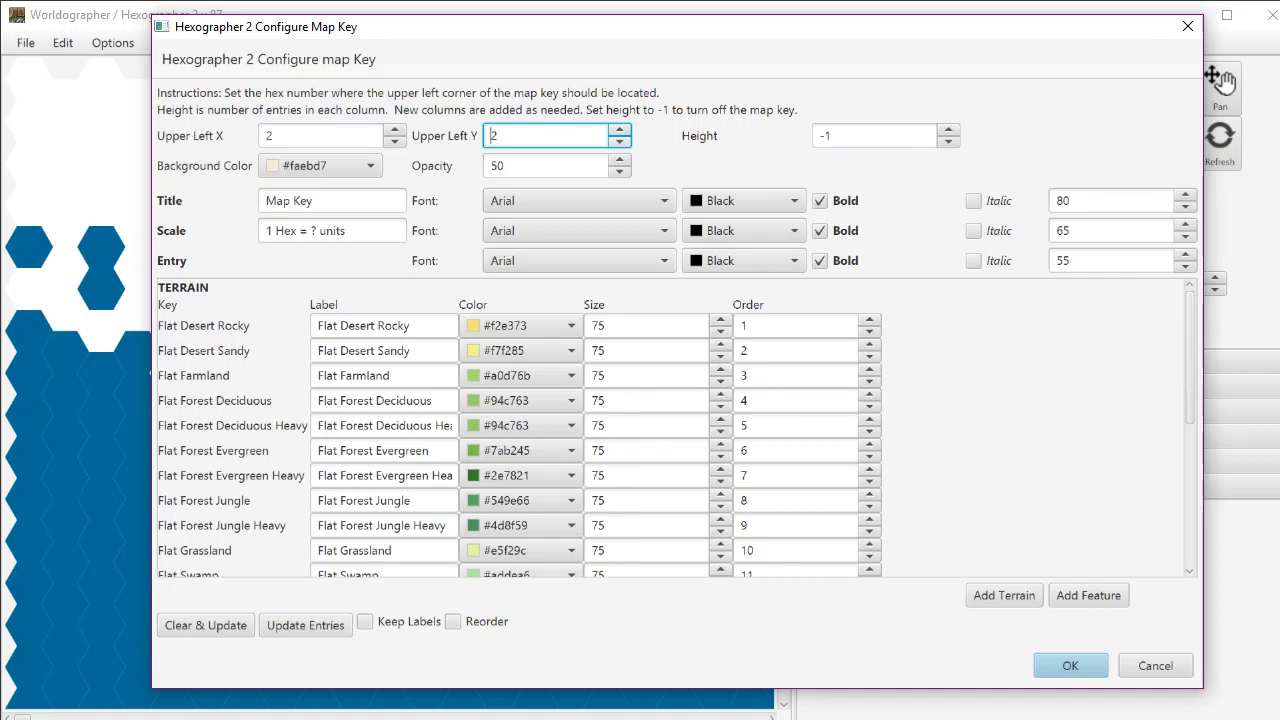
Turn the map key on with Height 10 entries per column and apply it
left_click(944, 133)
left_click(946, 130)
left_click(946, 130)
left_click(946, 130)
left_click(946, 131)
left_click(946, 131)
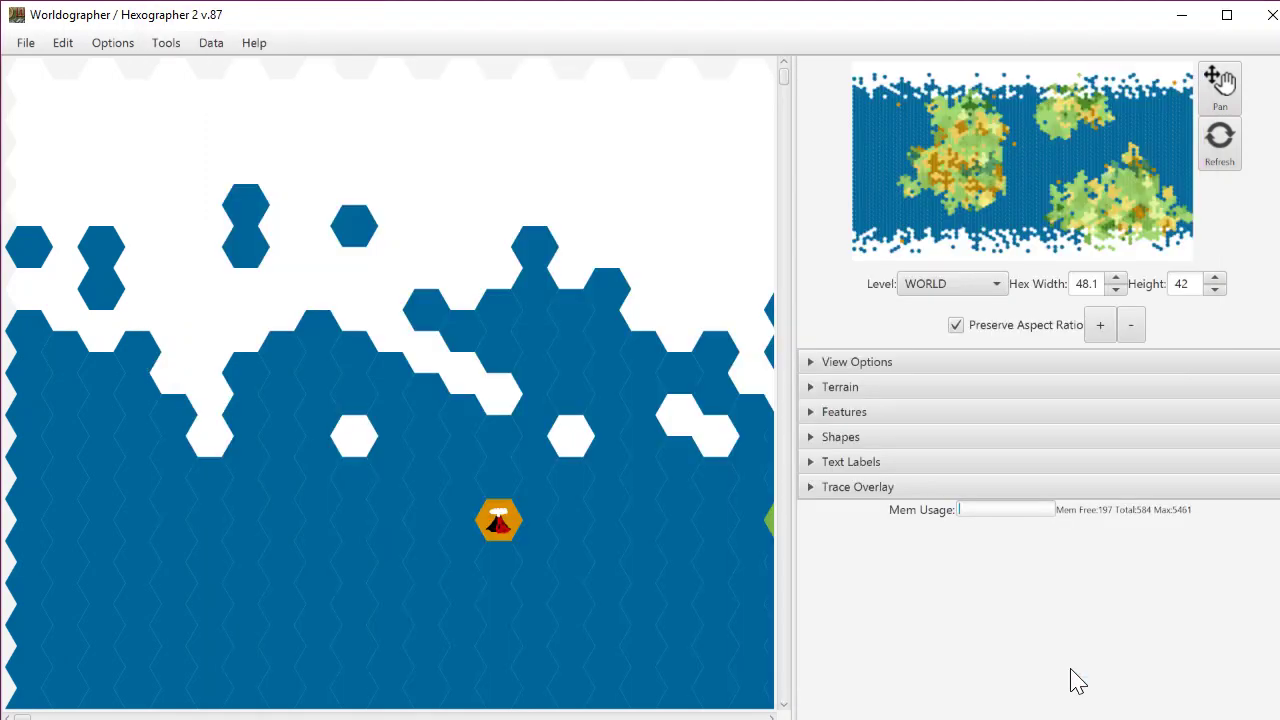
left_click(1080, 668)
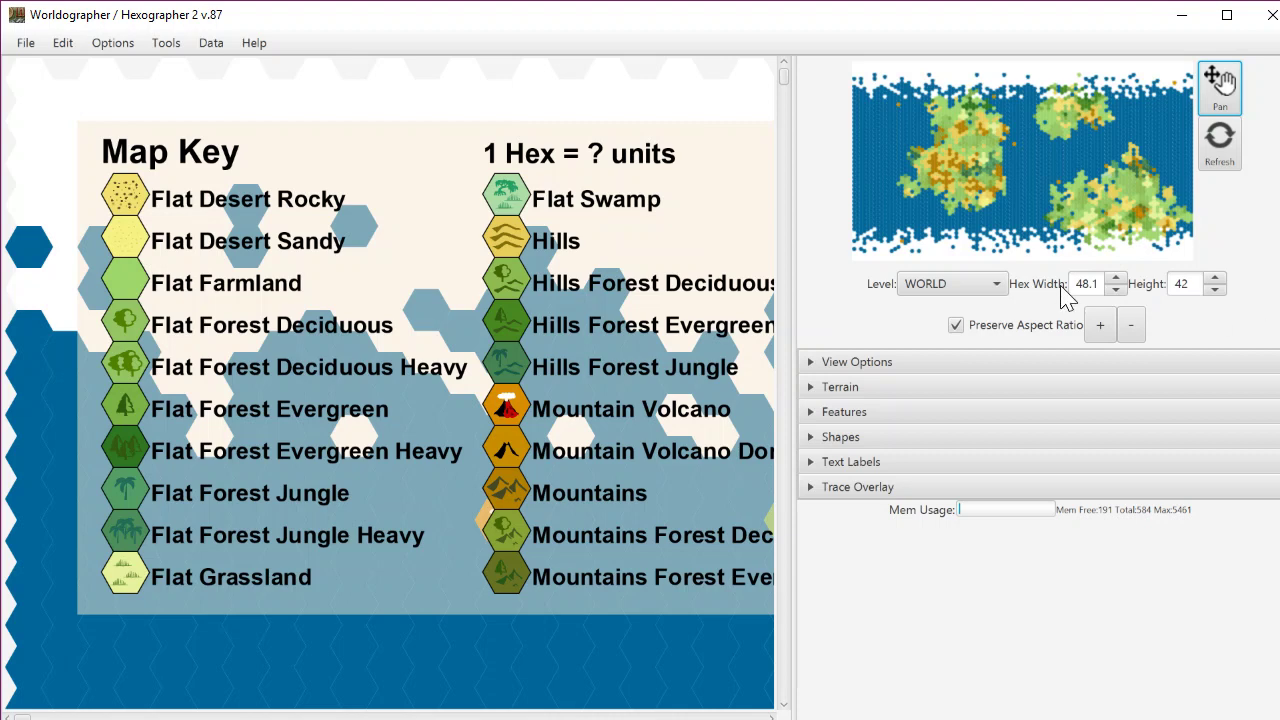
Open the Data menu to reach Generate Nations/Empires
left_click(180, 52)
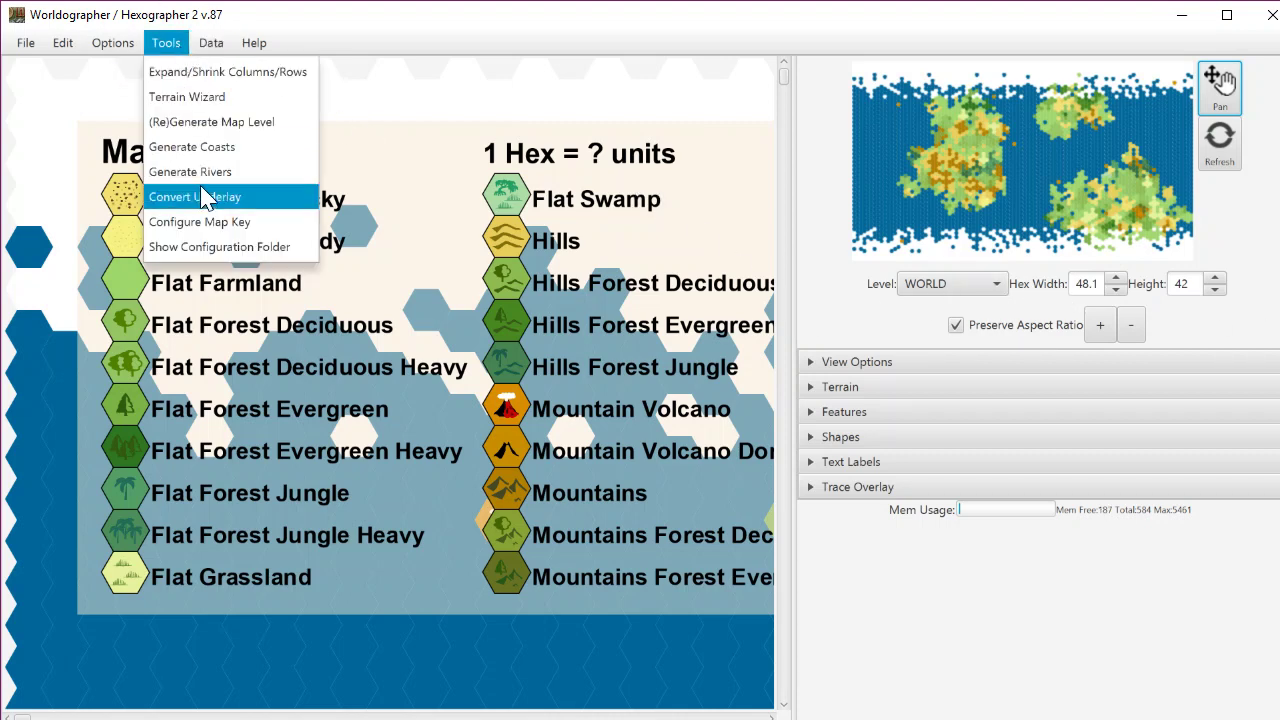
mouse_move(205, 50)
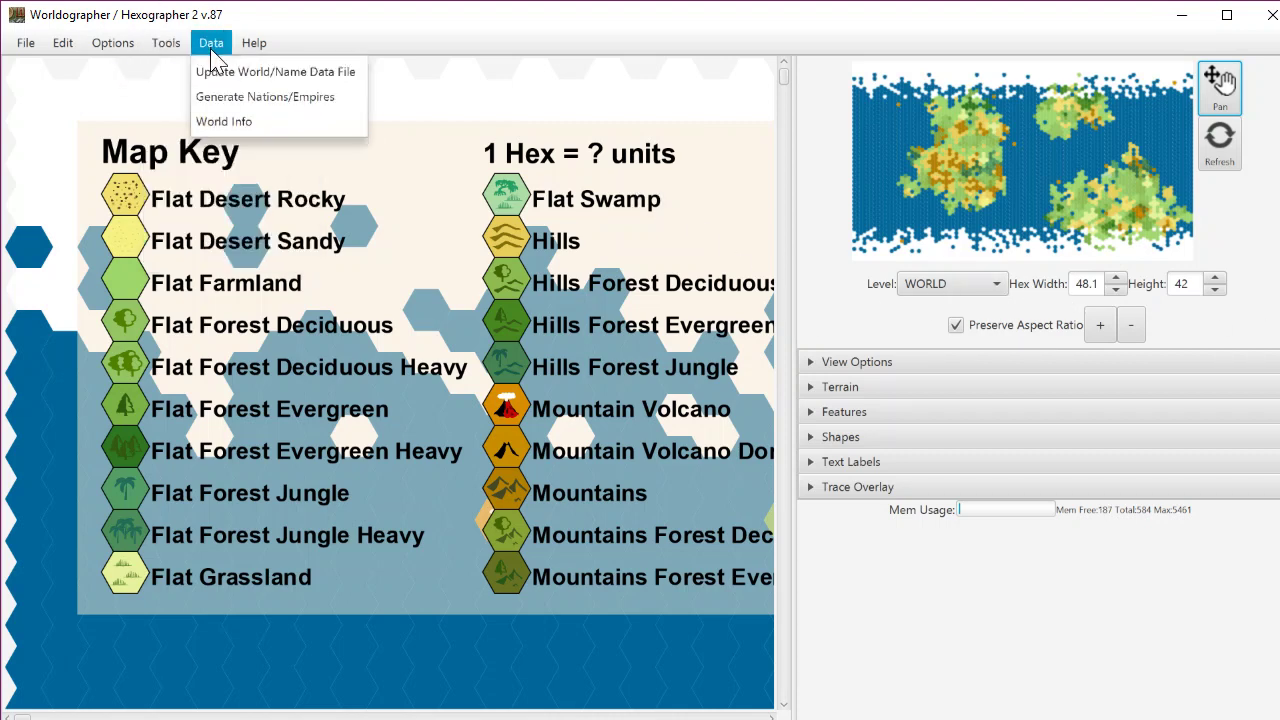
Run Generate Nations/Empires and confirm adding 9 nations
left_click(219, 98)
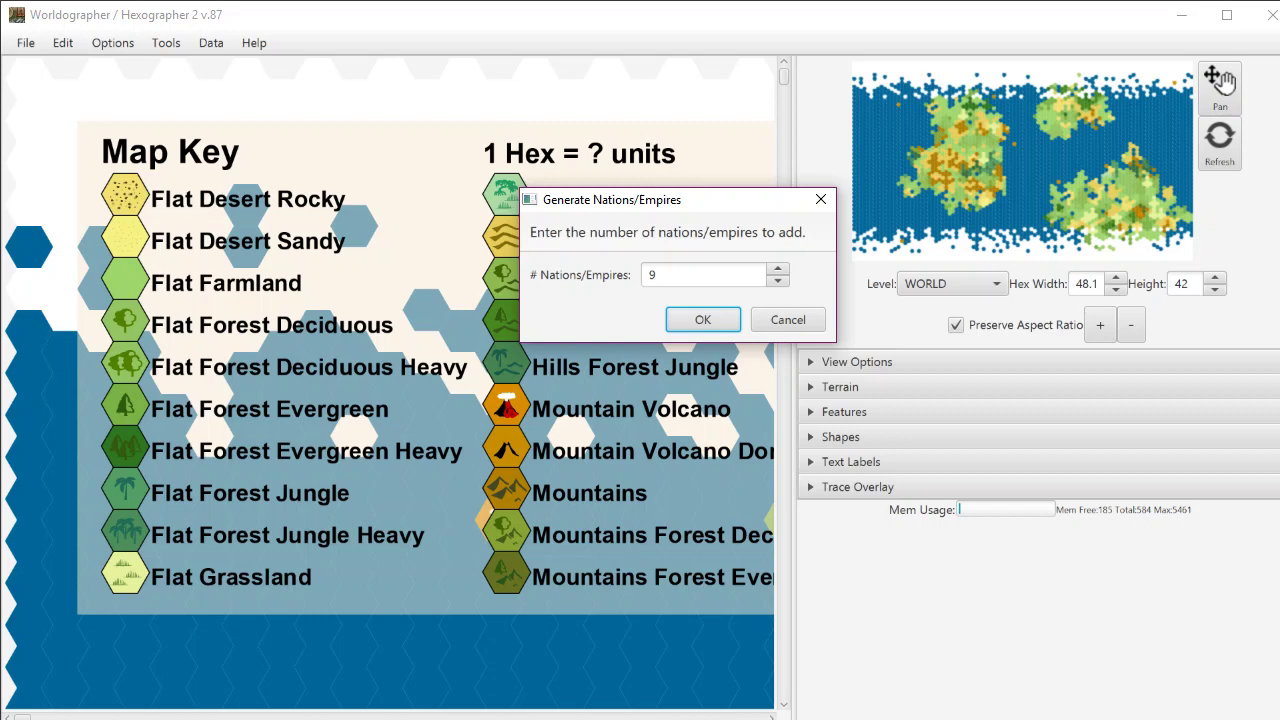
left_click(700, 320)
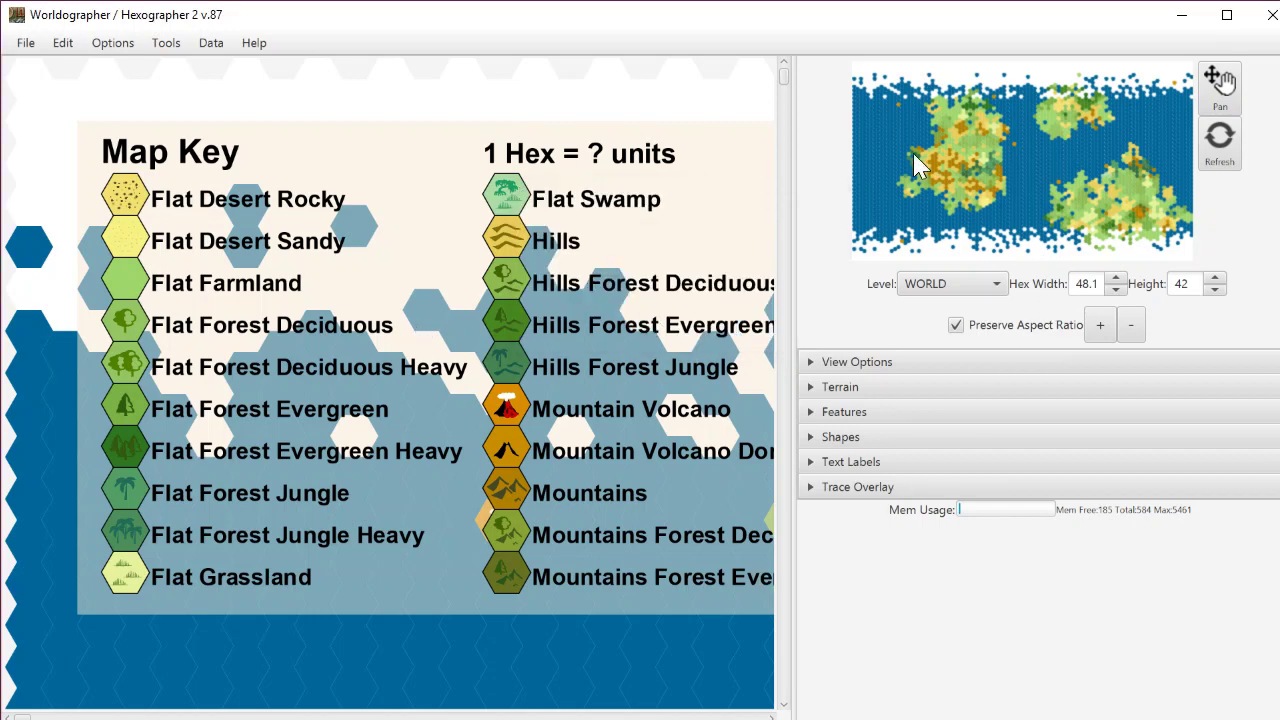
Pan the map past Yuzhou and eastward until Zunyu and Silles are in view
left_click_drag(918, 170, 927, 133)
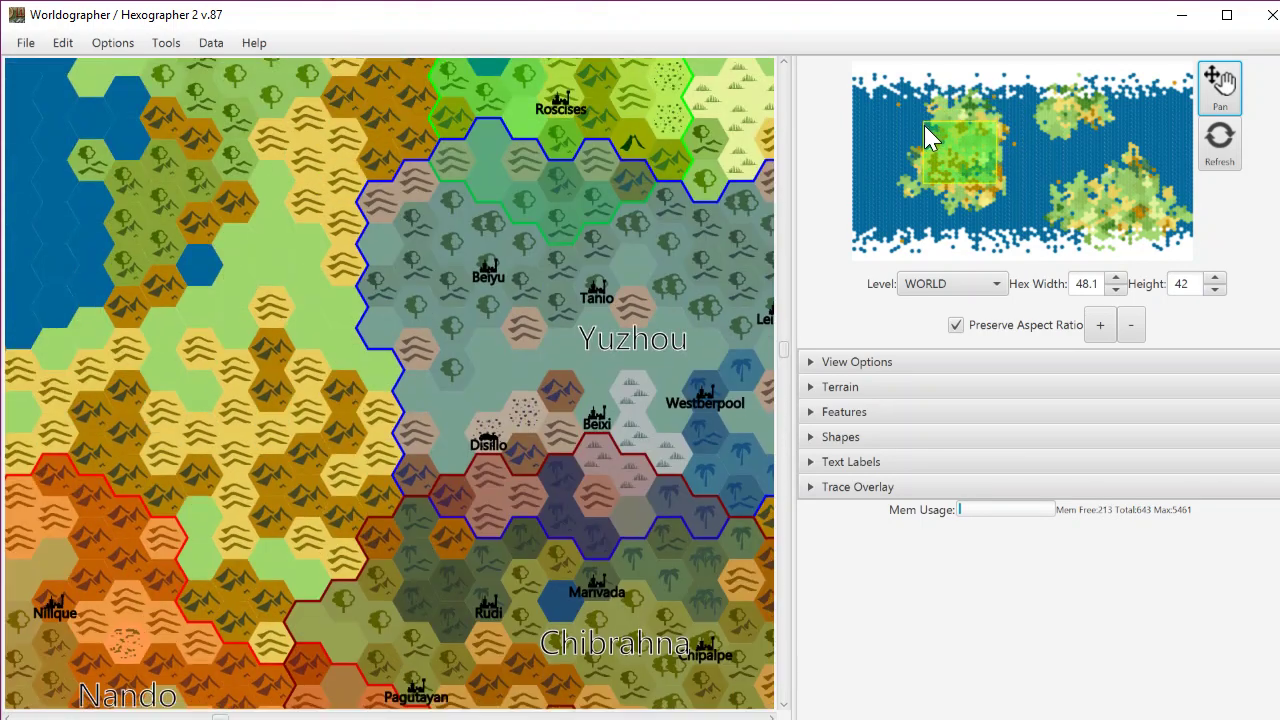
left_click_drag(925, 137, 917, 157)
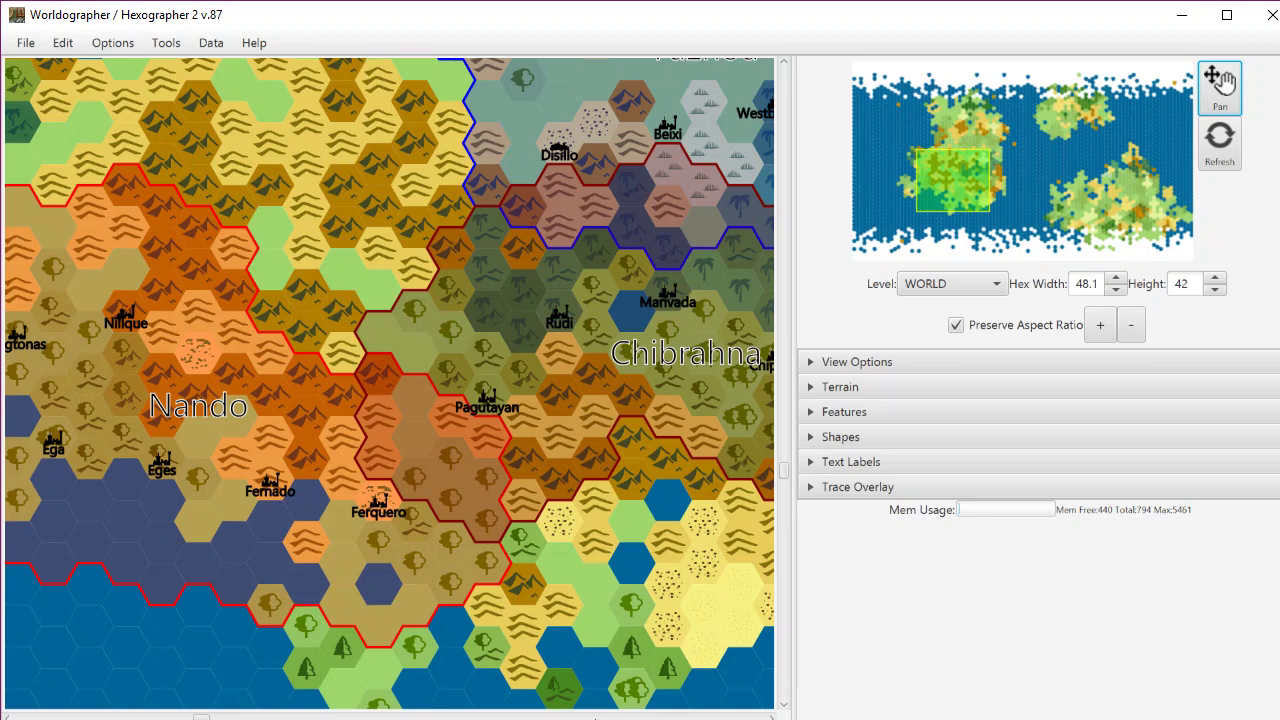
left_click_drag(195, 350, 18, 408)
key("Right")
key("Right")
key("Right")
key("Right")
key("Right")
key("Right")
key("Right")
key("Right")
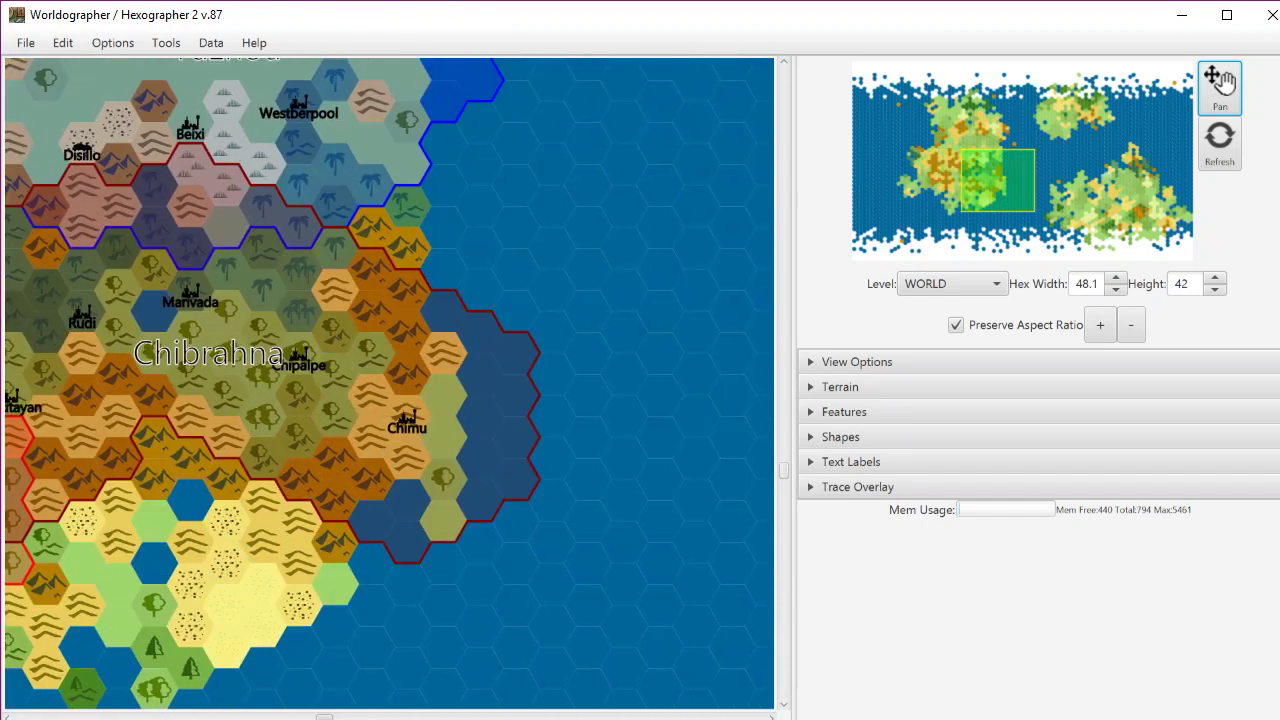
key("Right")
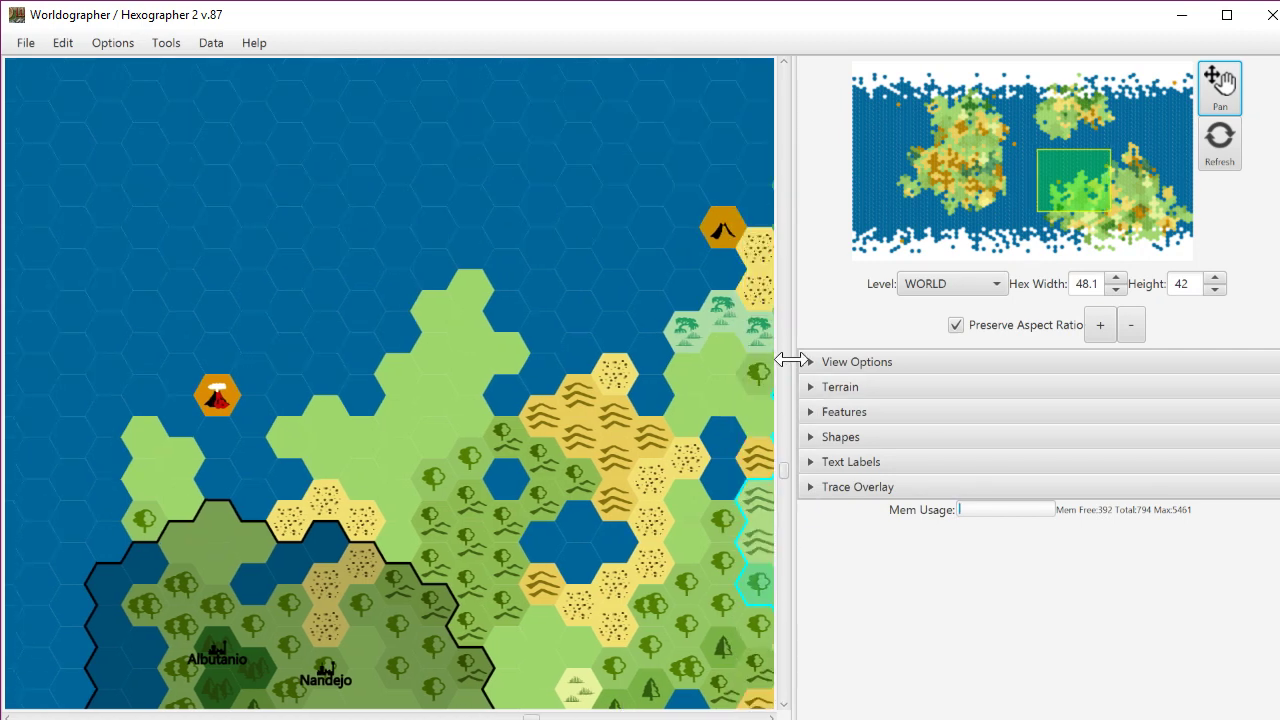
scroll(786, 480, "down", 2)
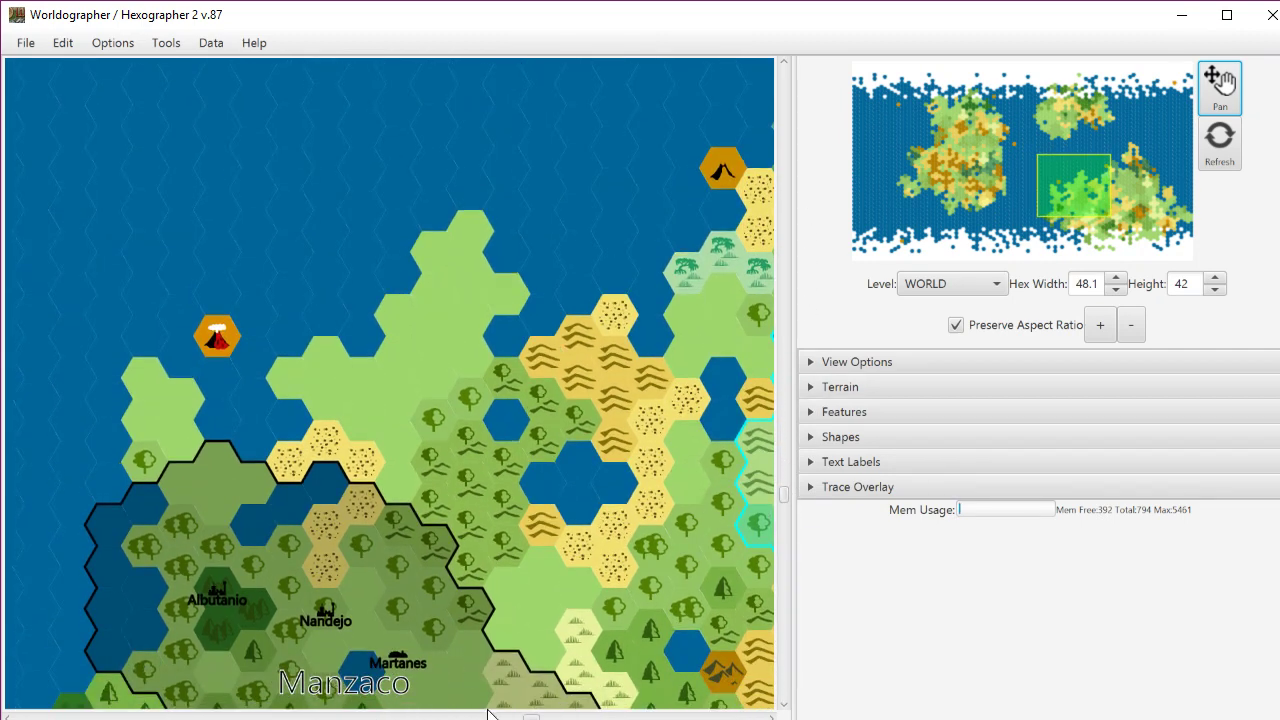
key("Right")
key("Right")
key("Right")
key("Right")
key("Right")
key("Right")
key("Right")
key("Right")
key("Right")
key("Right")
key("Right")
key("Right")
key("Right")
key("Right")
key("Right")
key("Right")
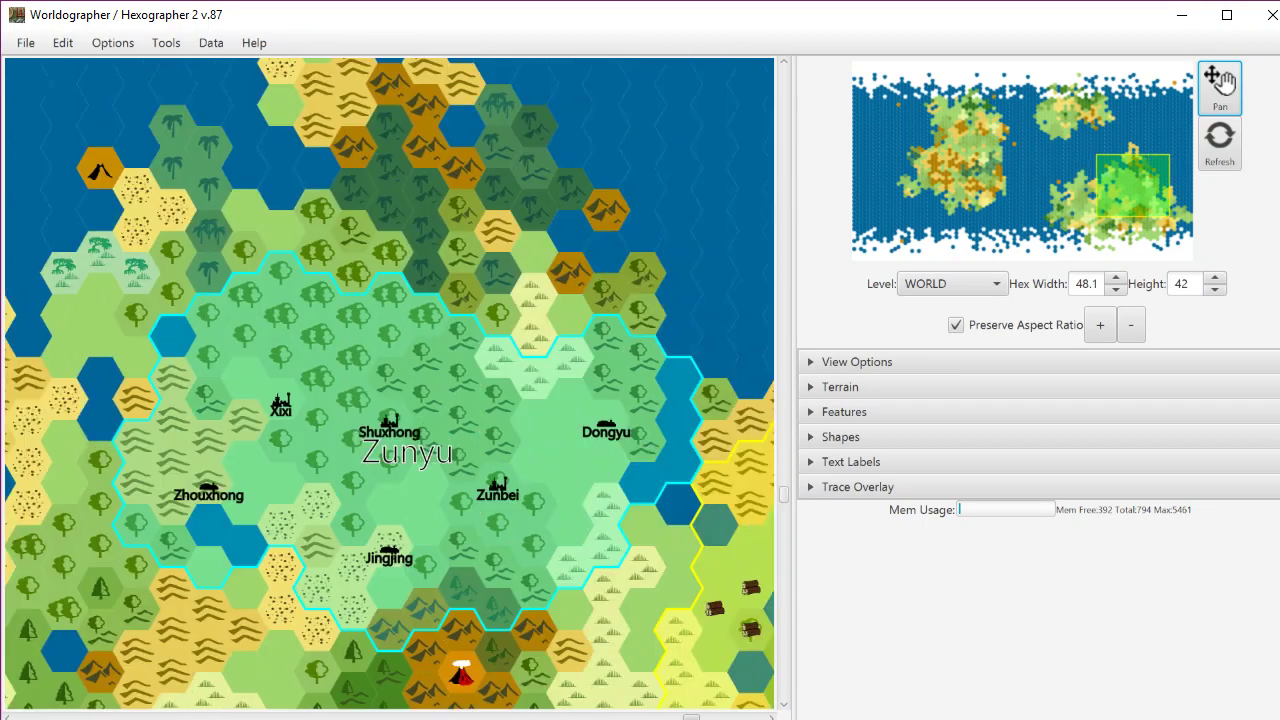
key("Right")
key("Right")
key("Right")
key("Right")
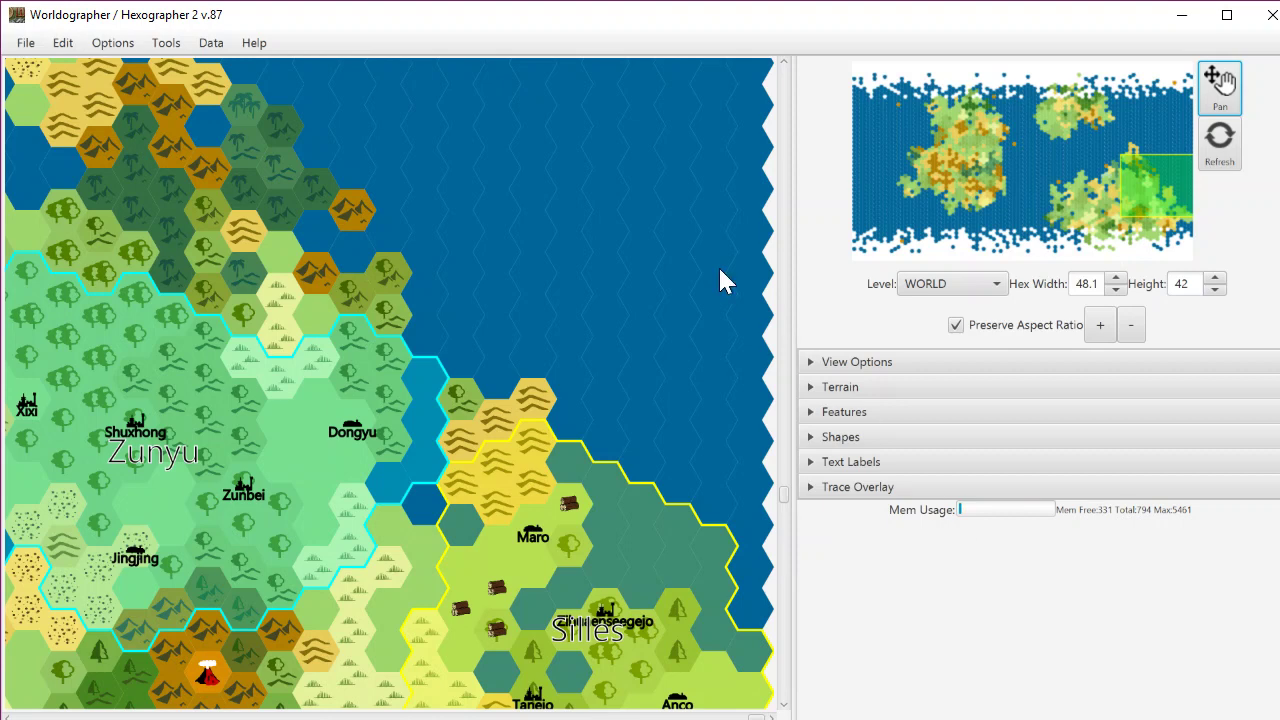
Rebuild the map key entries with Clear & Update in Configure Map Key, then apply
left_click(186, 52)
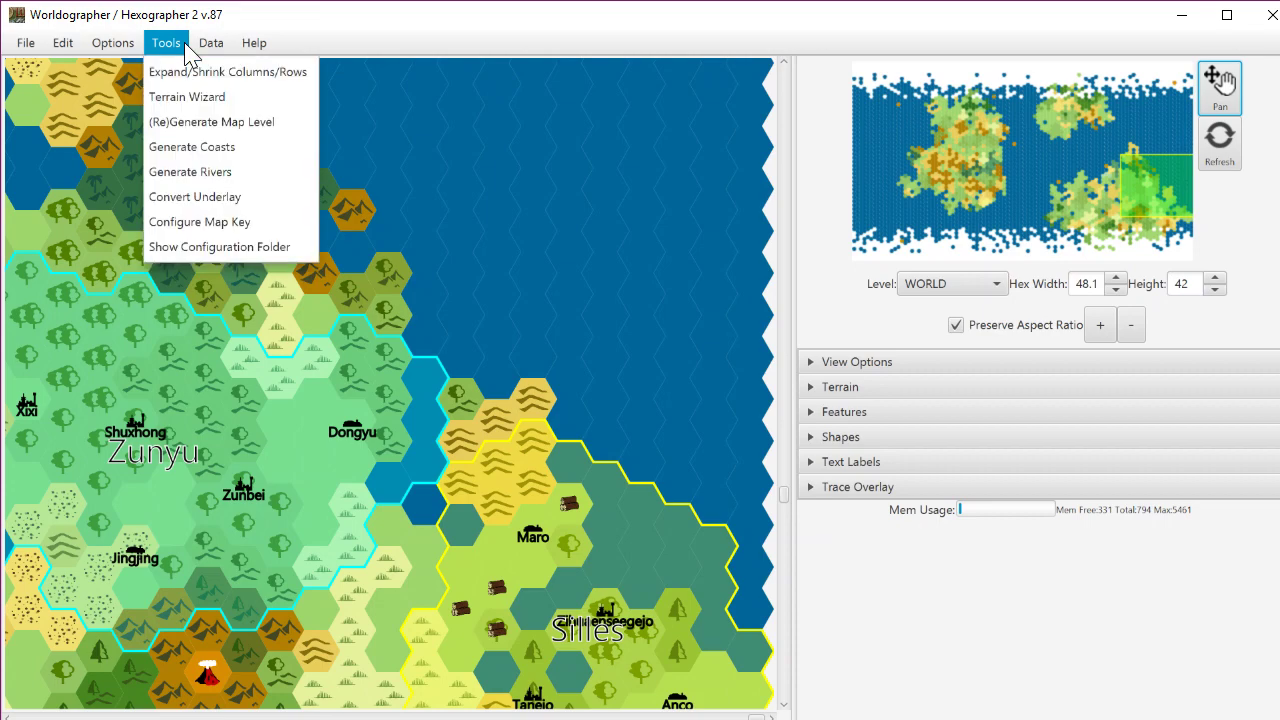
left_click(217, 219)
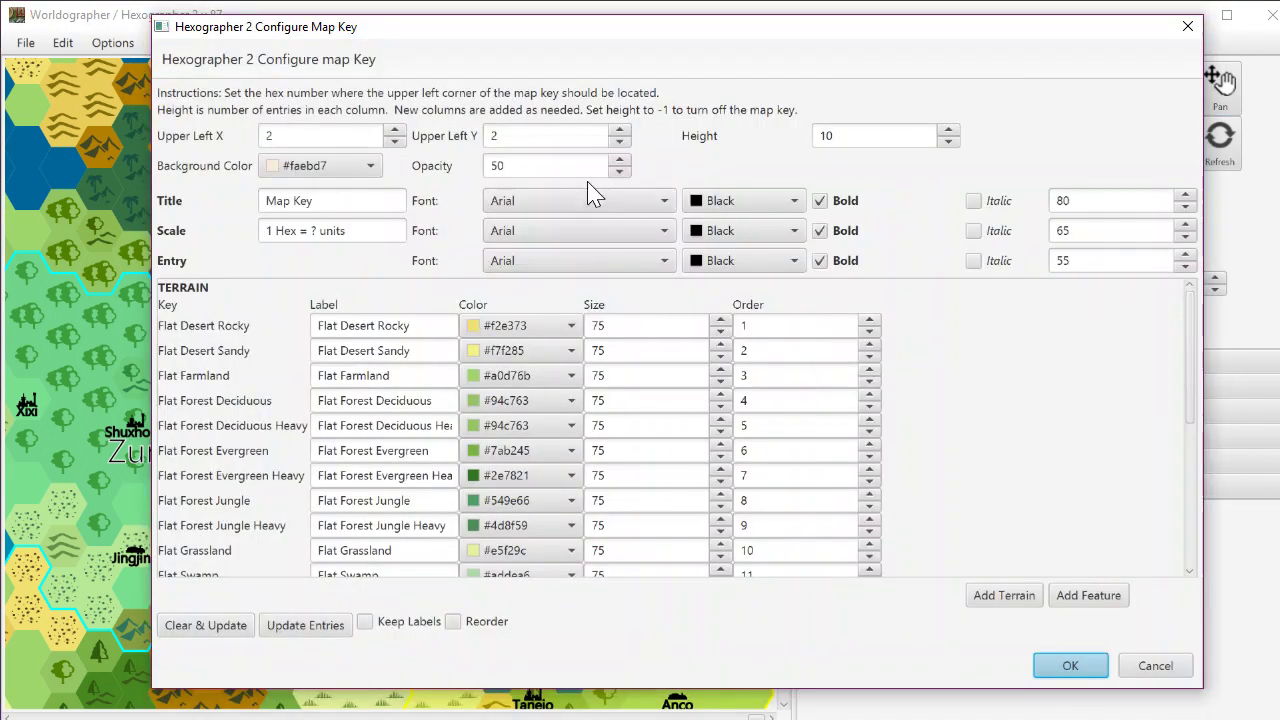
left_click(230, 628)
left_click_drag(1190, 335, 1232, 500)
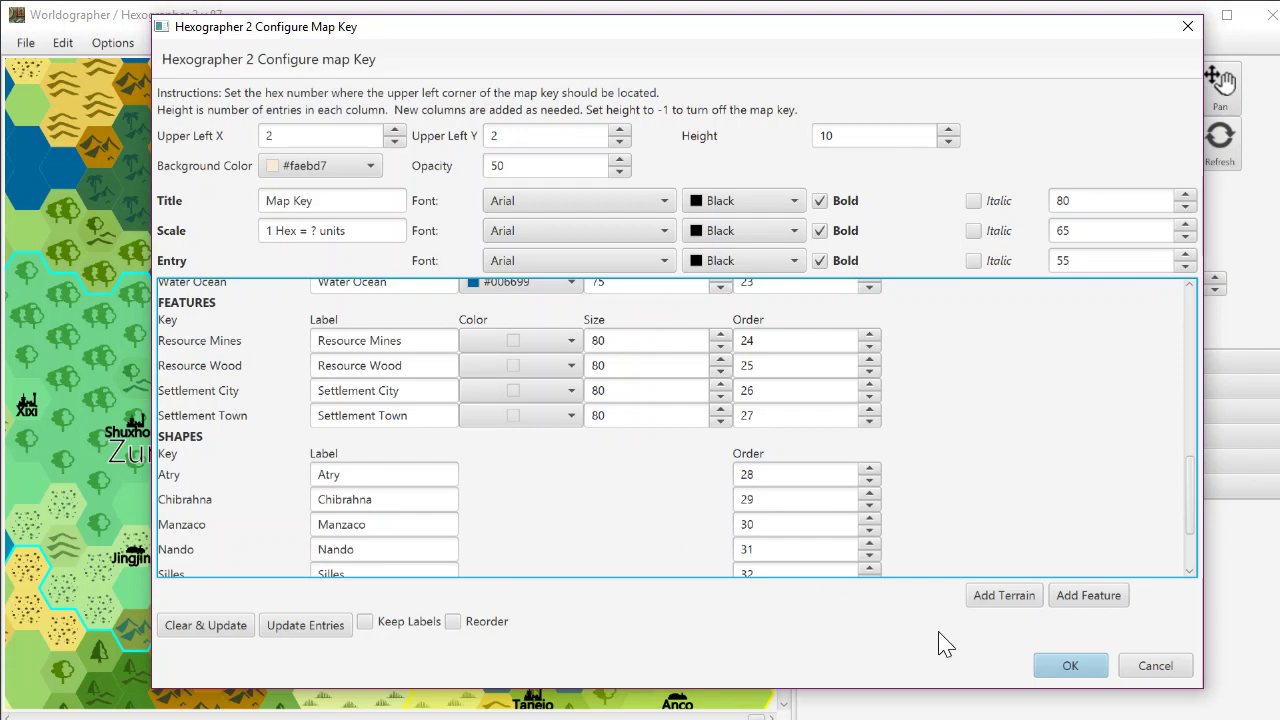
left_click(1063, 666)
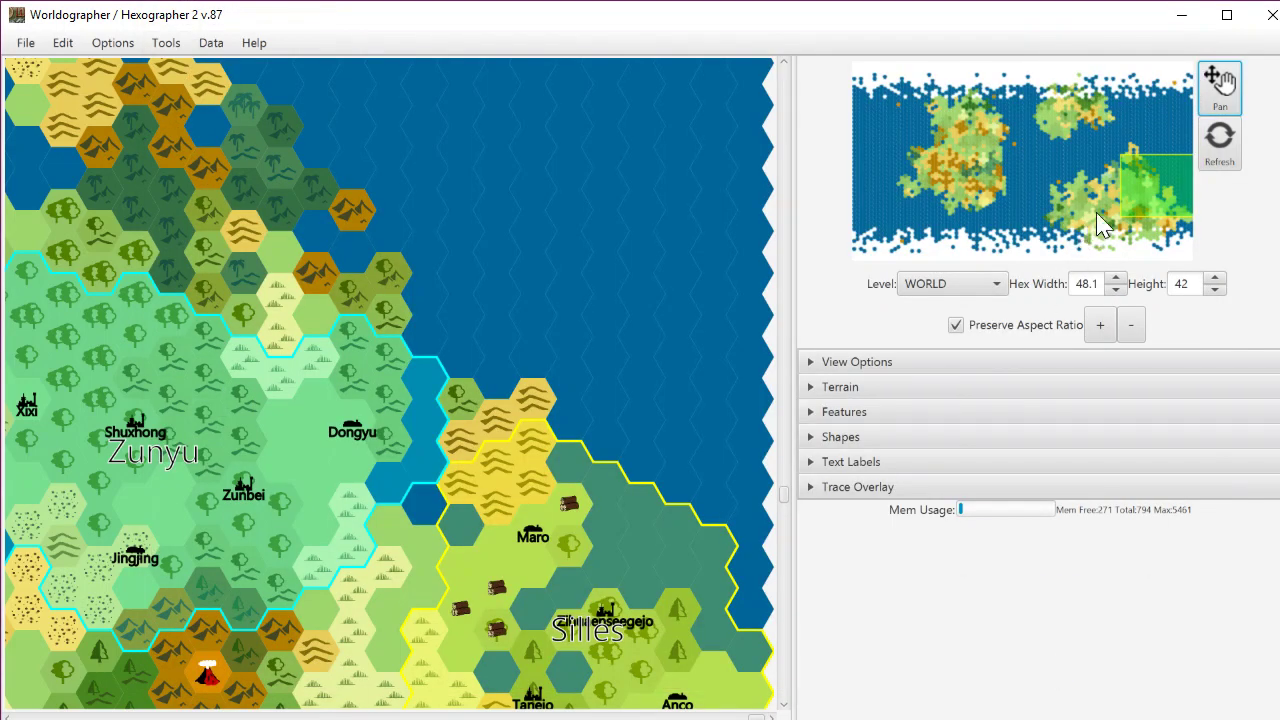
Make the north-west map key one tall column by setting its Height to 29
left_click_drag(1135, 168, 864, 80)
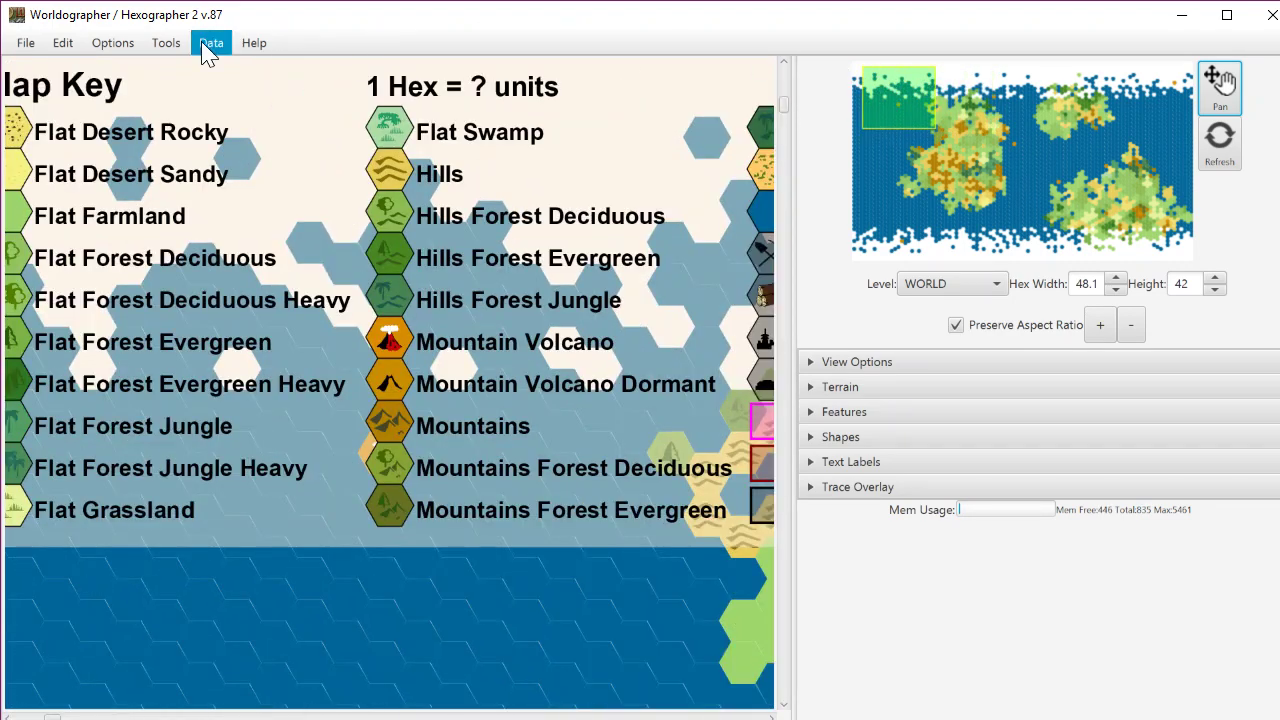
left_click(166, 45)
left_click(168, 219)
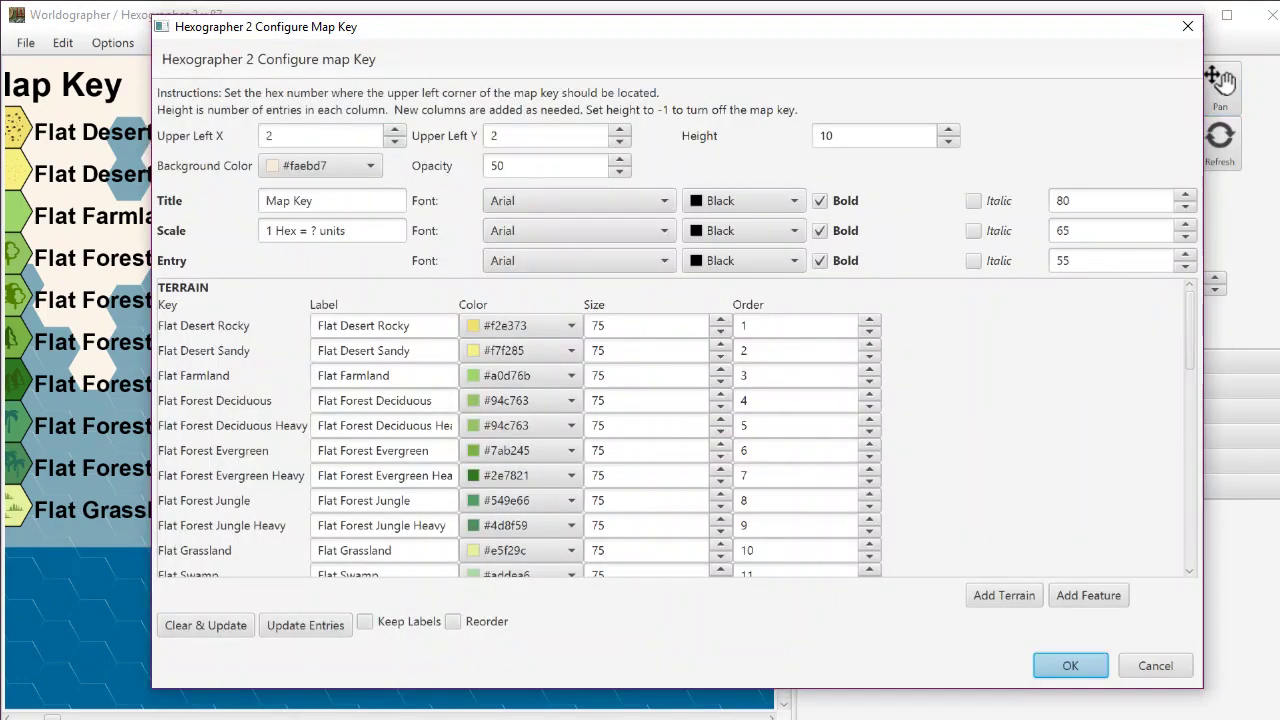
left_click(948, 129)
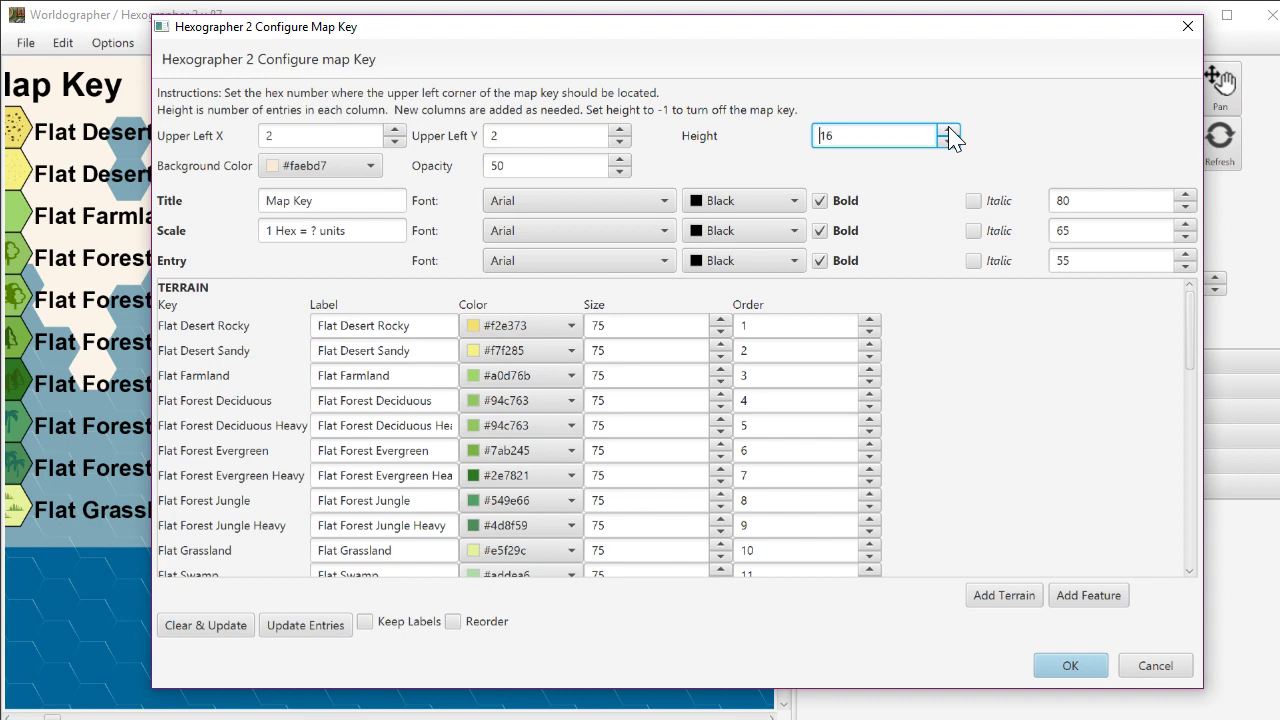
left_click_drag(940, 32, 903, 37)
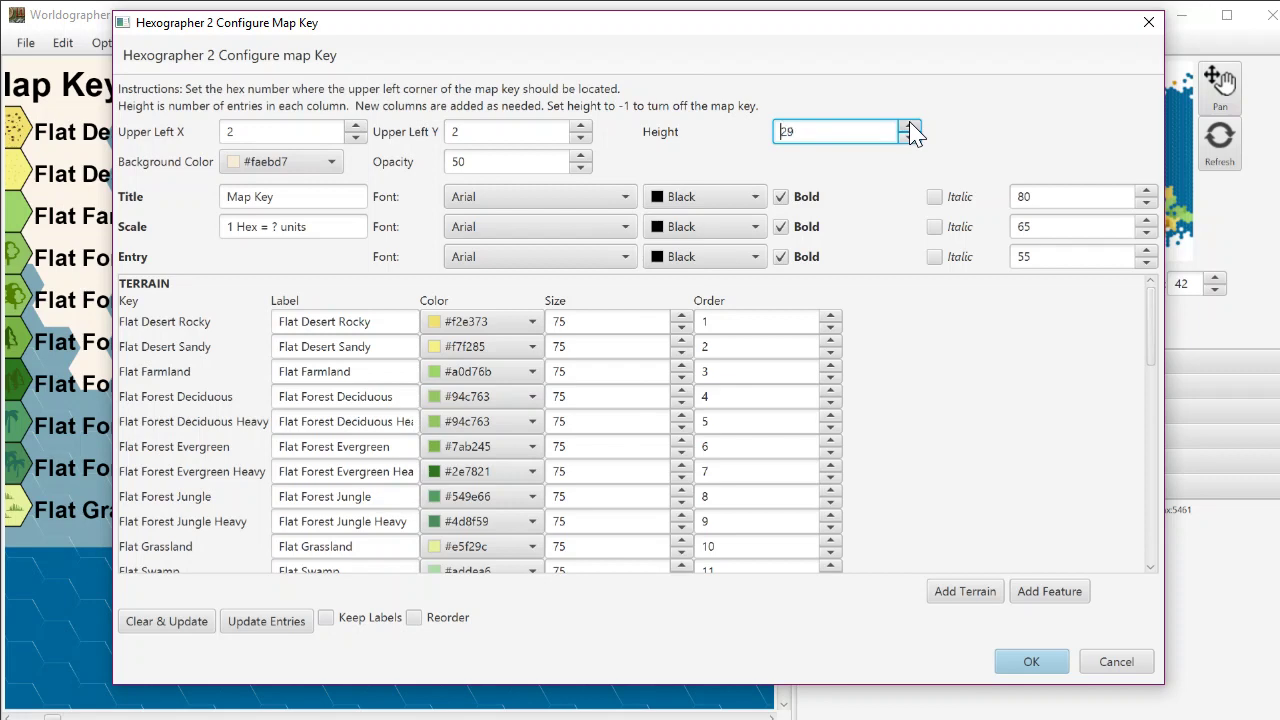
left_click(1020, 661)
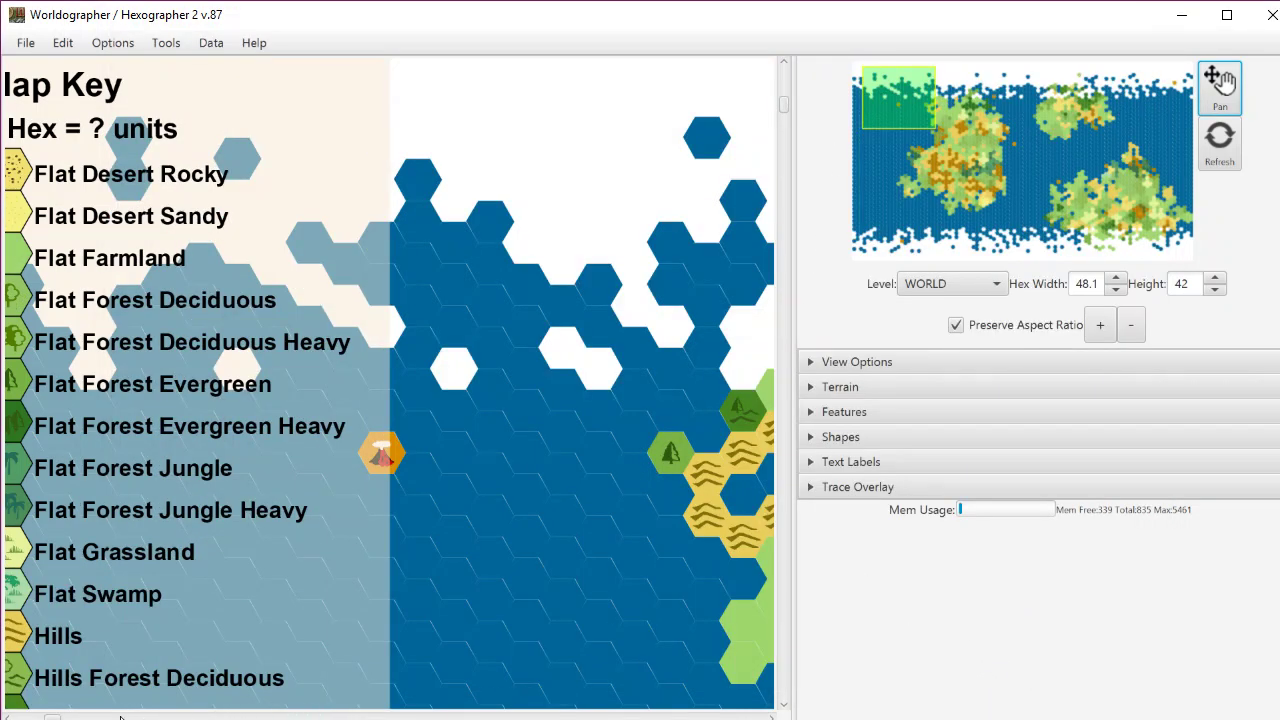
left_click_drag(52, 717, 38, 717)
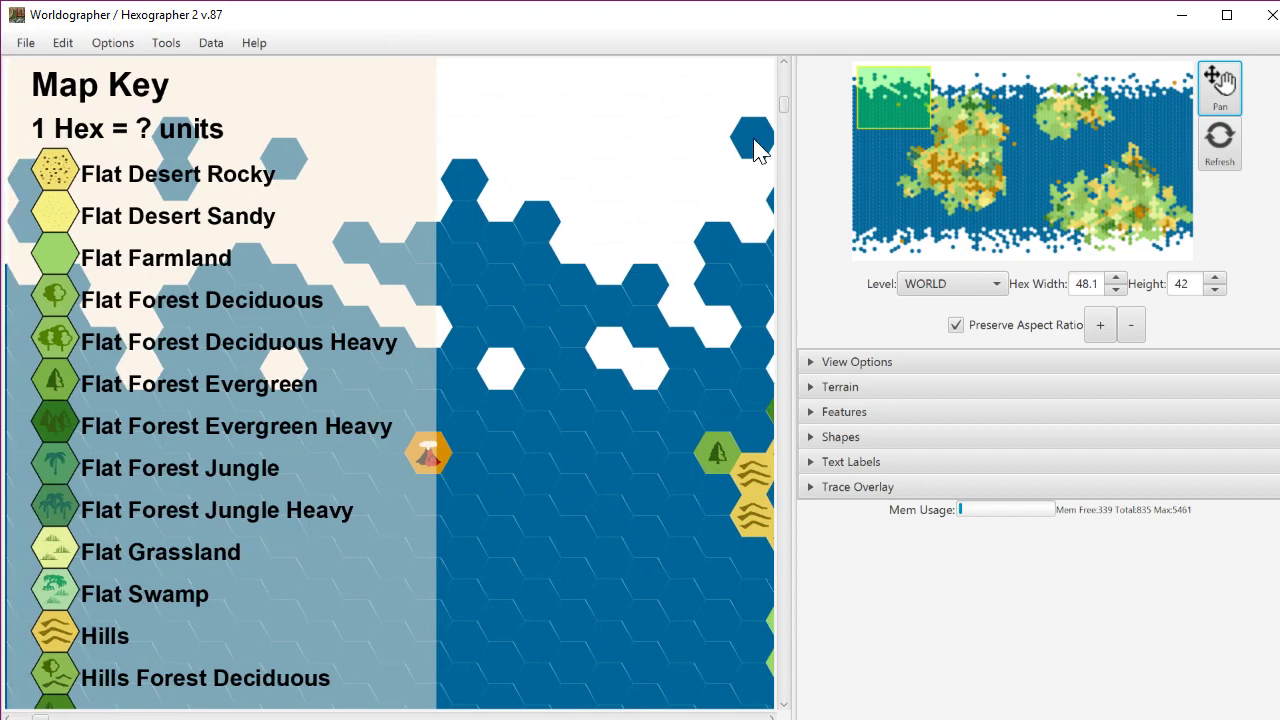
left_click_drag(785, 120, 814, 620)
left_click_drag(833, 537, 789, 163)
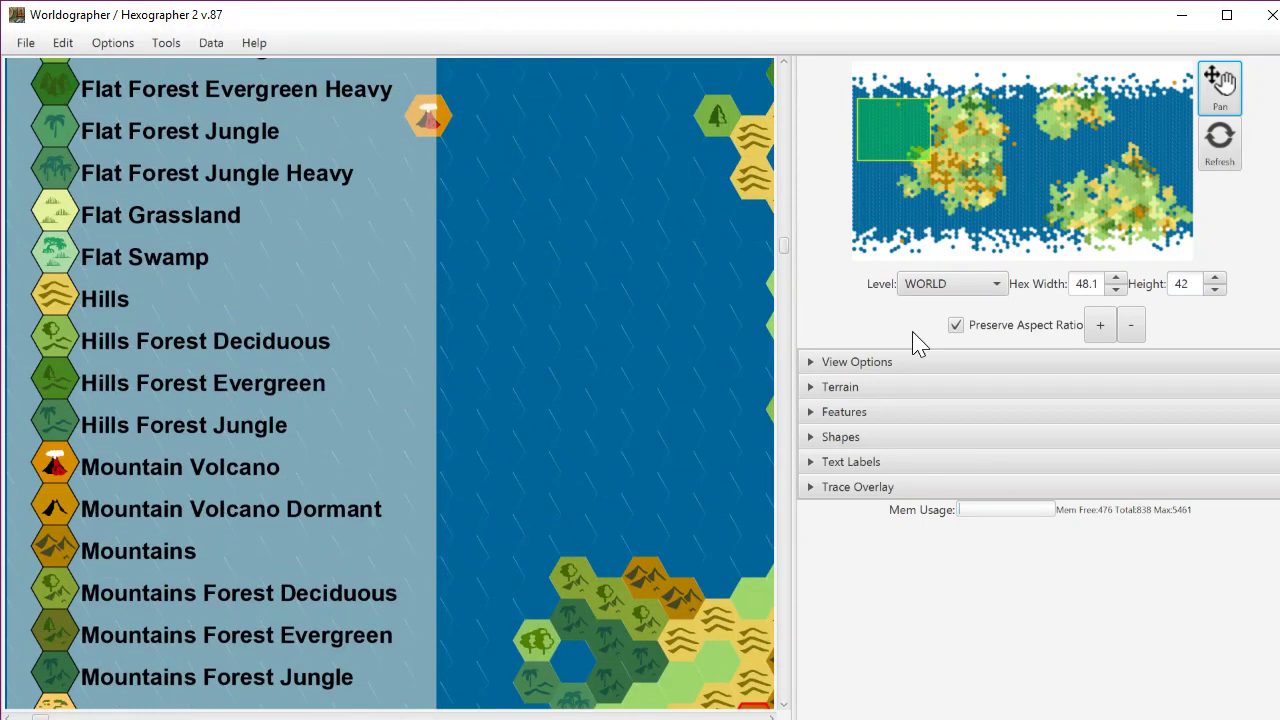
Turn on Show Grid and set Use Square Grid to In Addition
left_click(1012, 364)
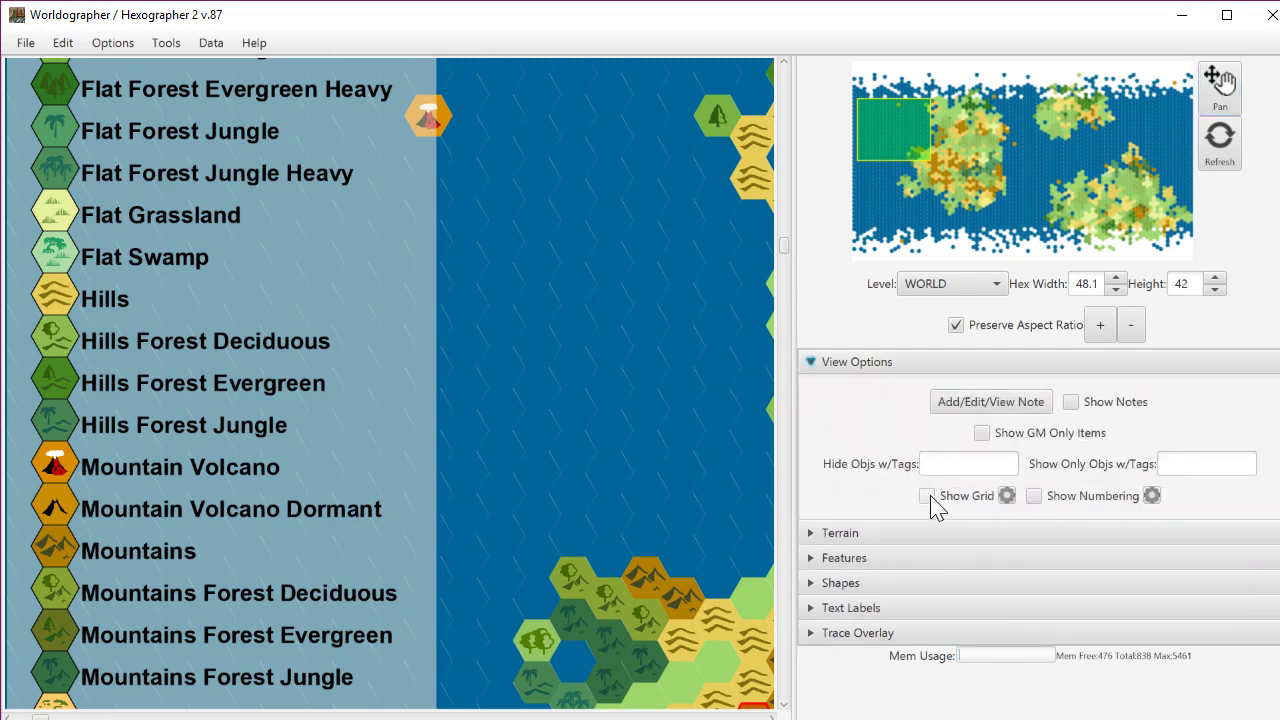
left_click(927, 497)
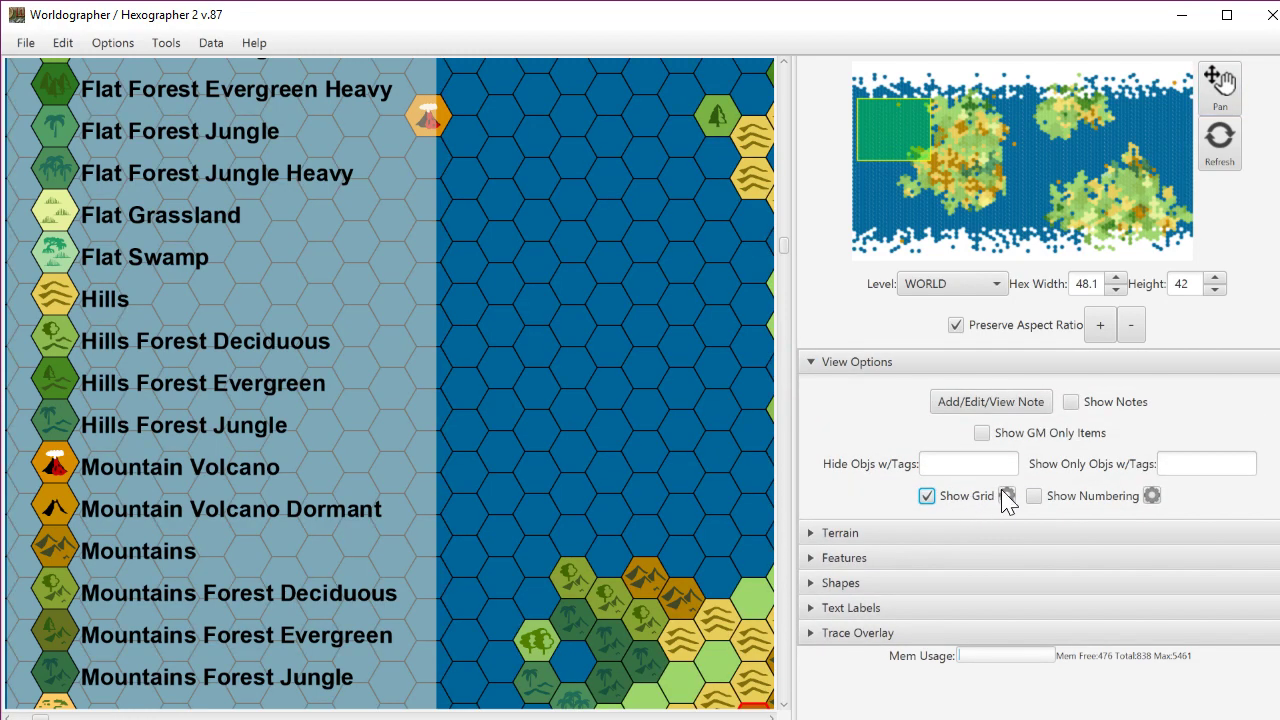
left_click(1006, 496)
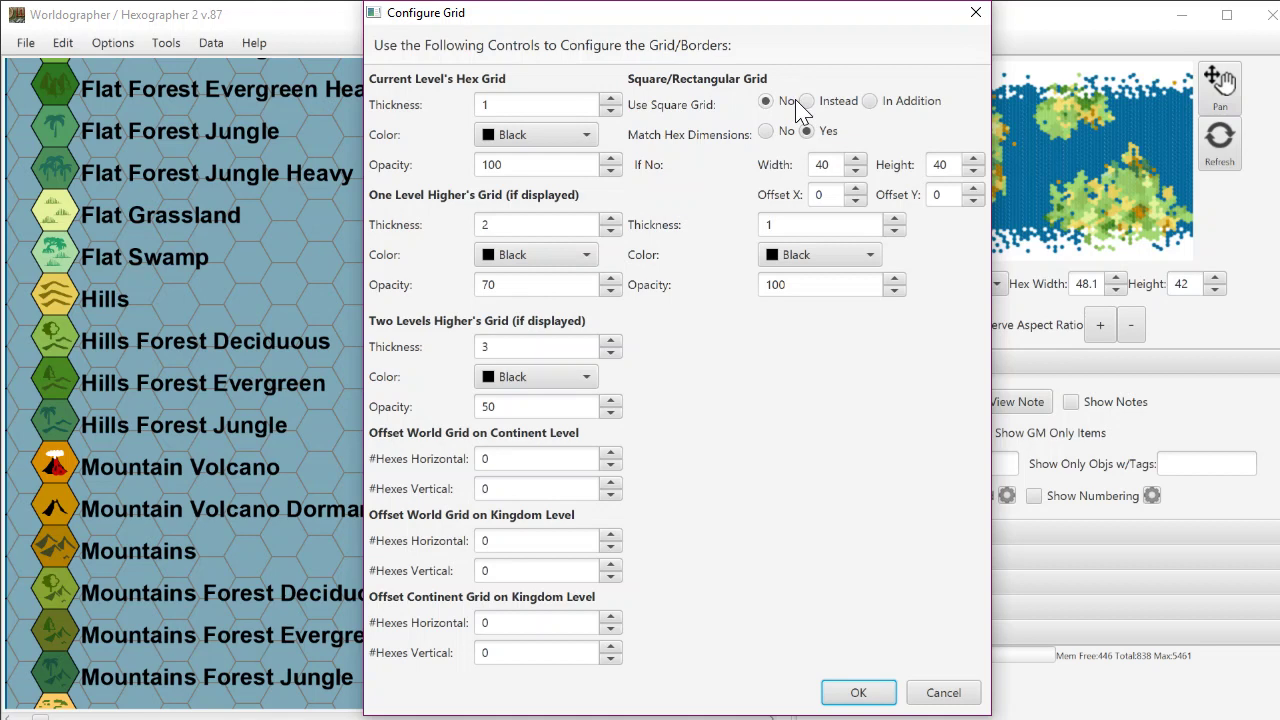
left_click(872, 110)
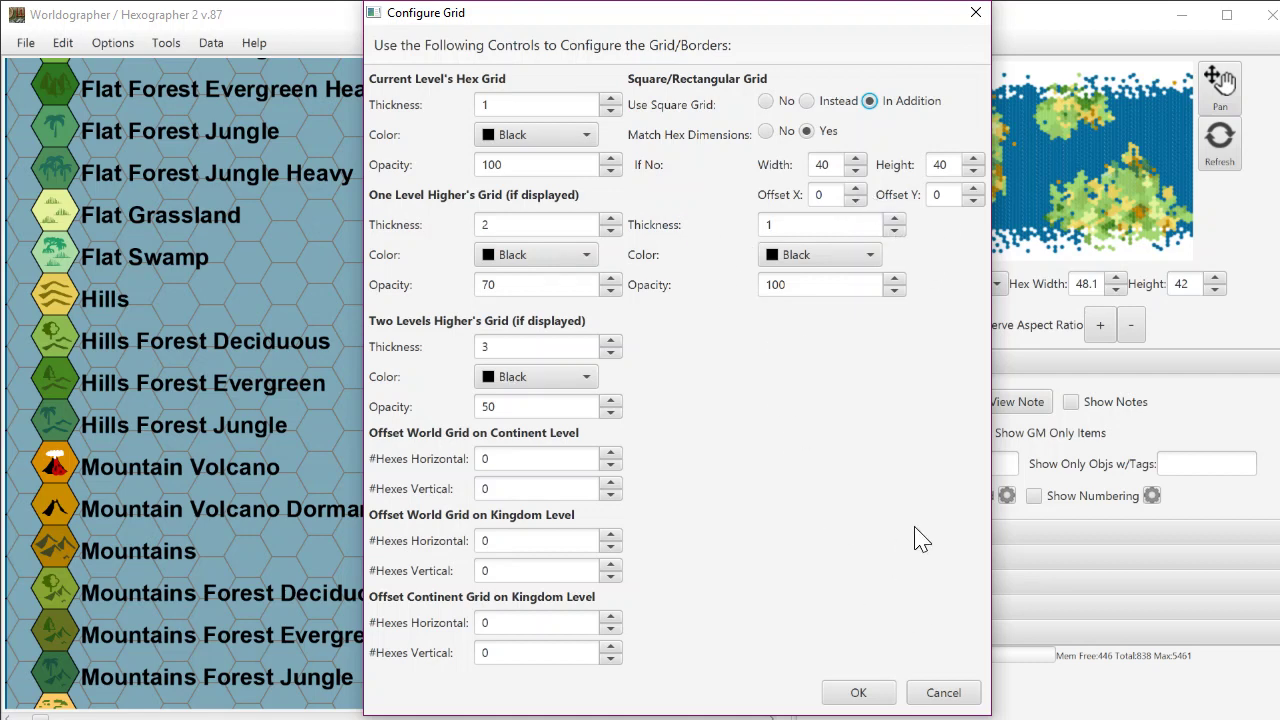
left_click(859, 694)
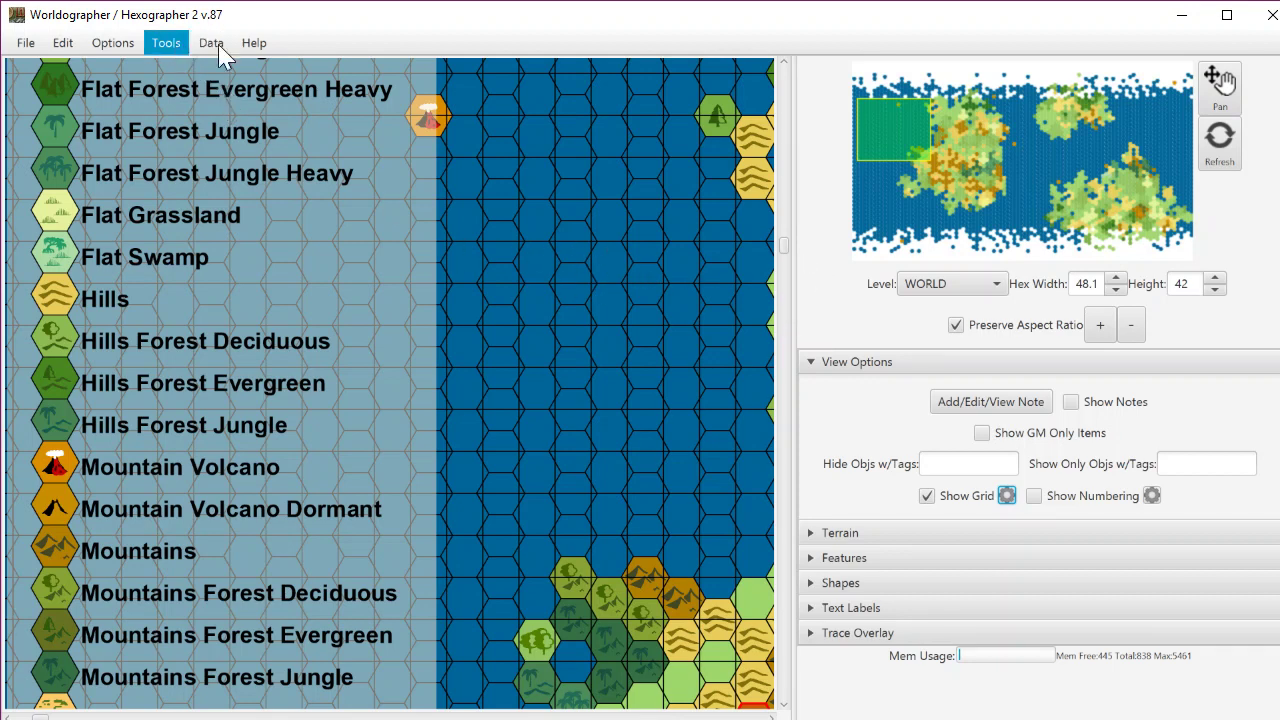
Switch the grid to draw squares instead of hexes over the map
left_click(1006, 495)
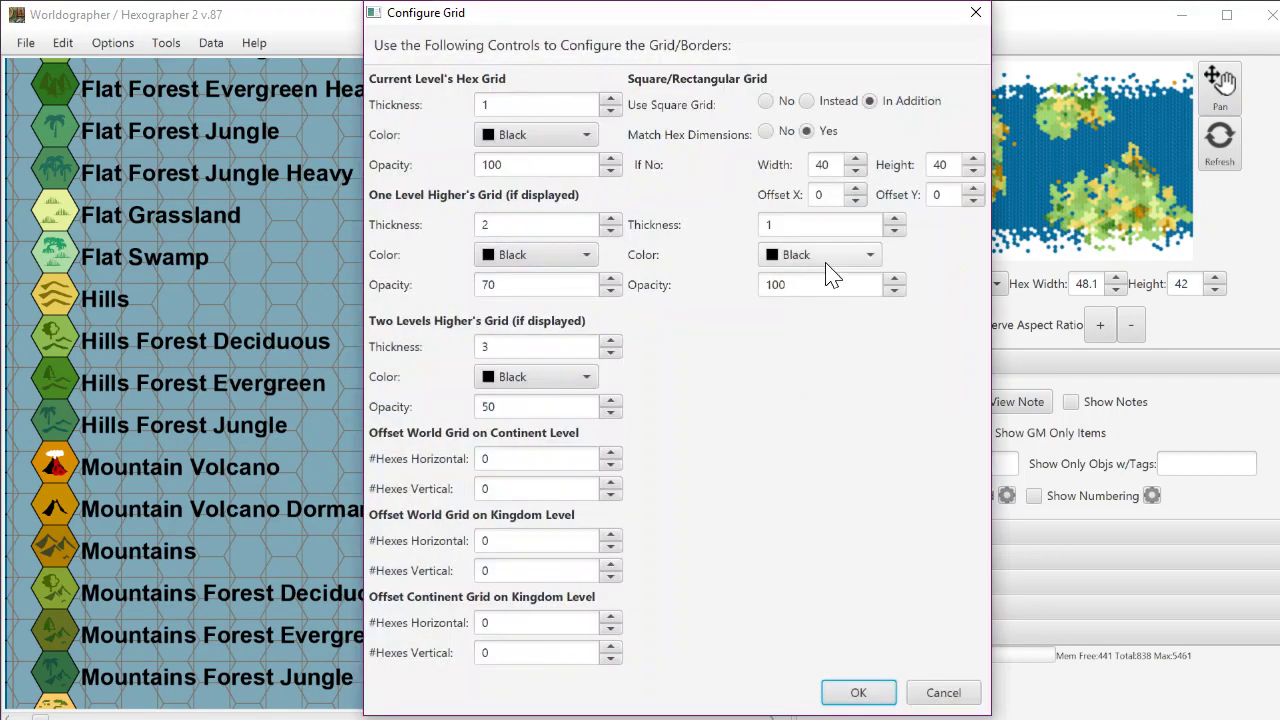
left_click(806, 101)
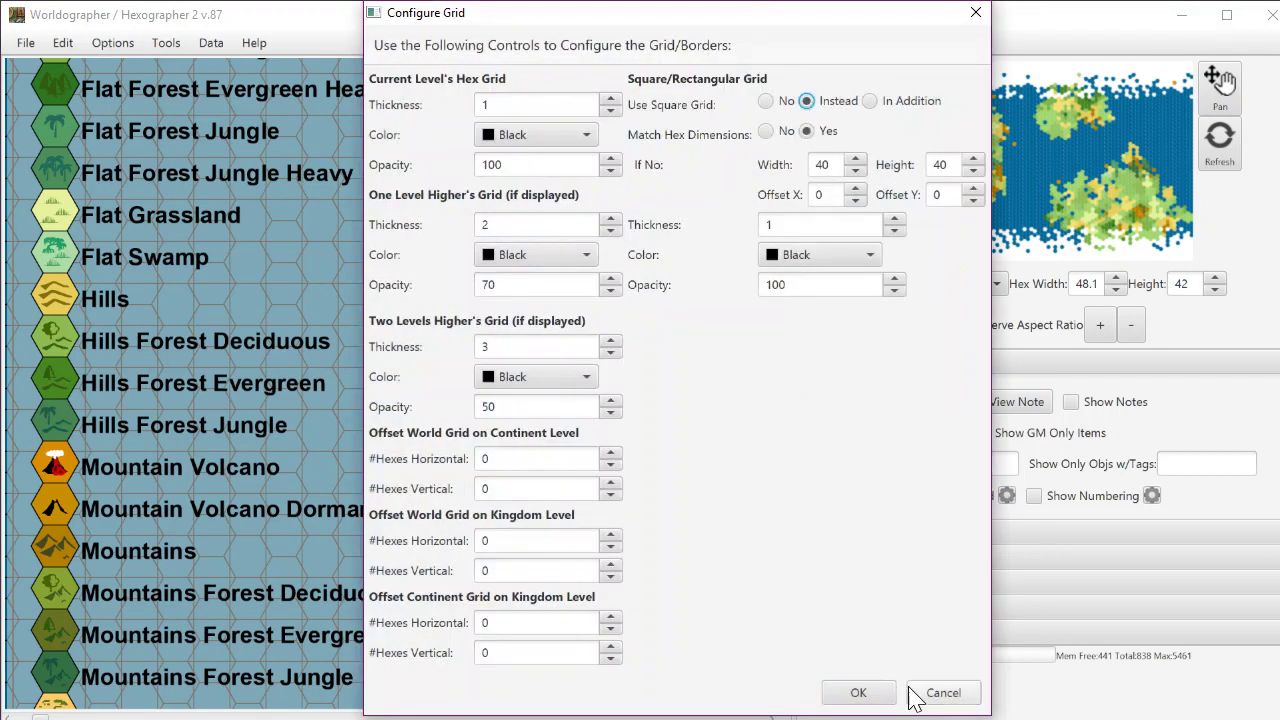
left_click(877, 693)
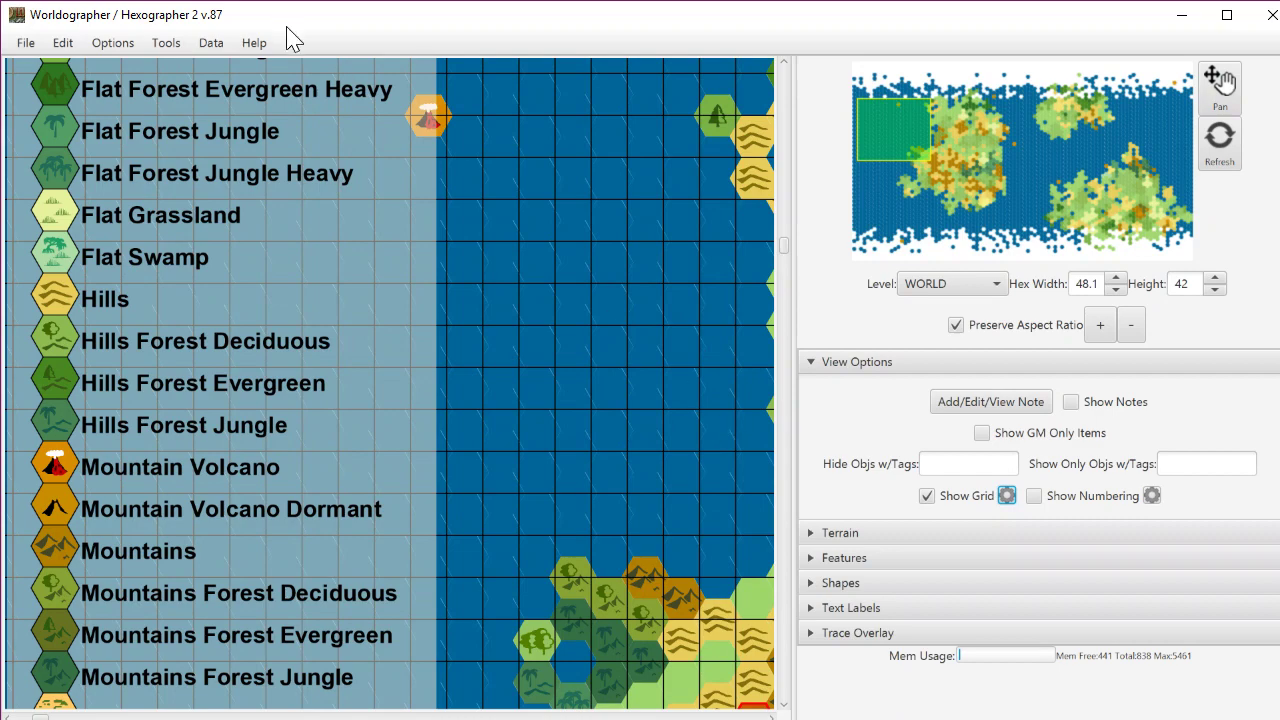
Turn off Match Hex Dimensions so the square grid uses 40 by 40 cells
left_click(1006, 495)
left_click(765, 131)
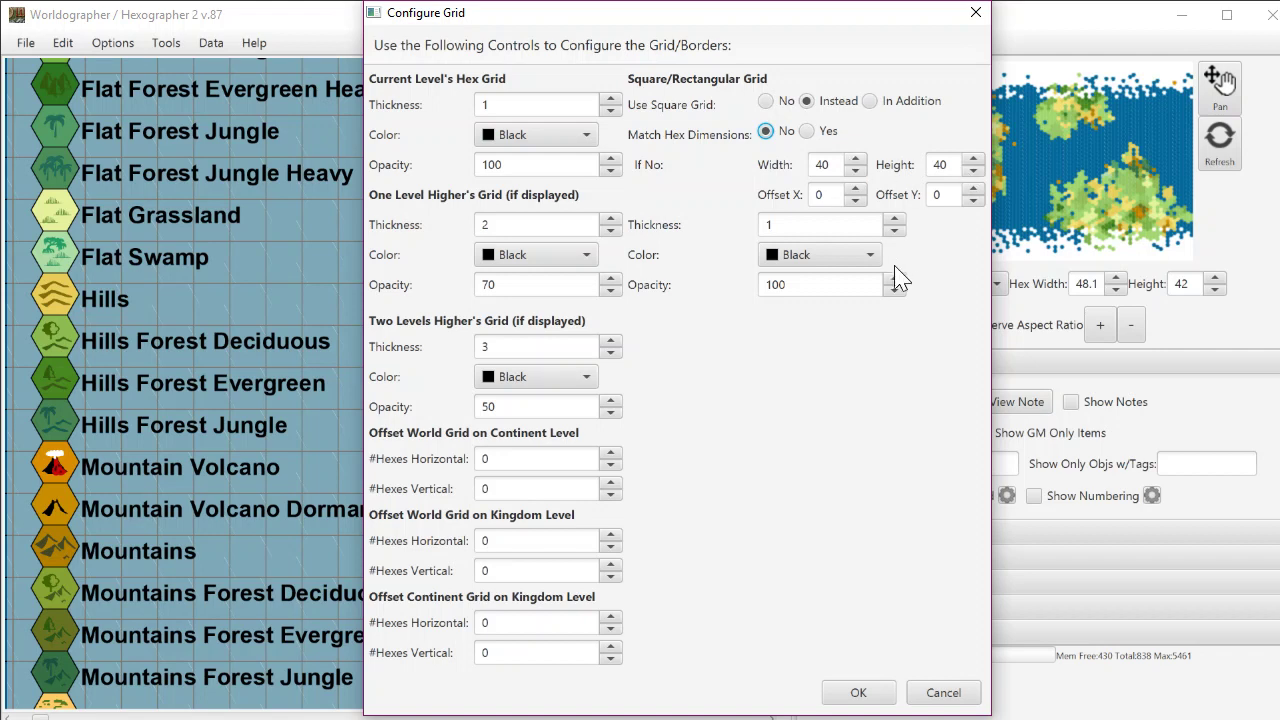
left_click(858, 694)
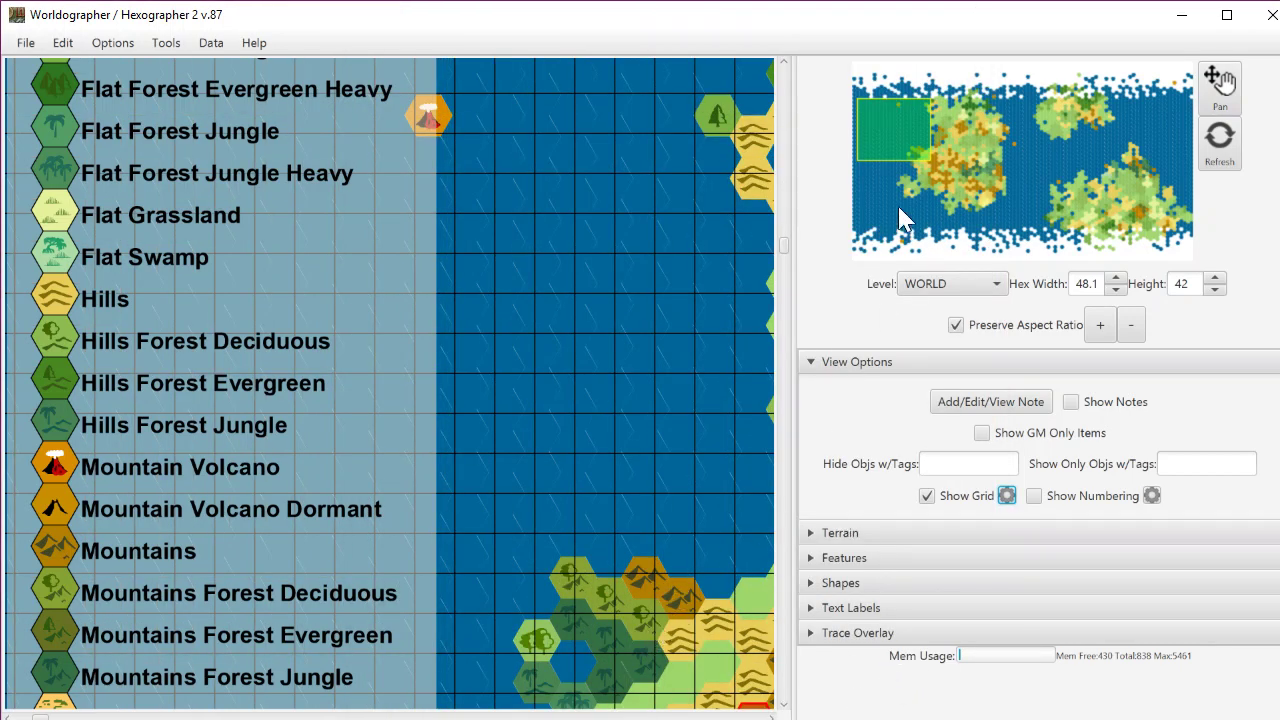
left_click(921, 149)
Over the Nando, Yuzhou and Chibrahna area, set Match Hex Dimensions back to Yes
left_click_drag(920, 146, 919, 135)
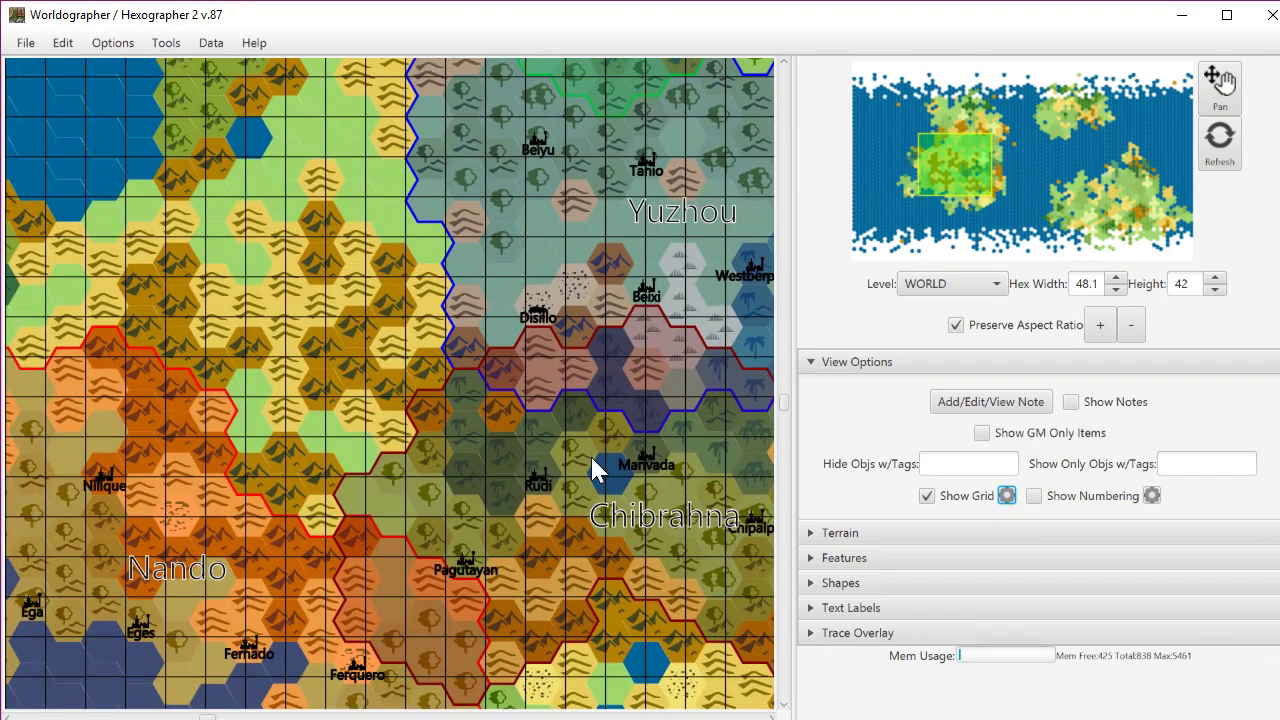
left_click(1006, 495)
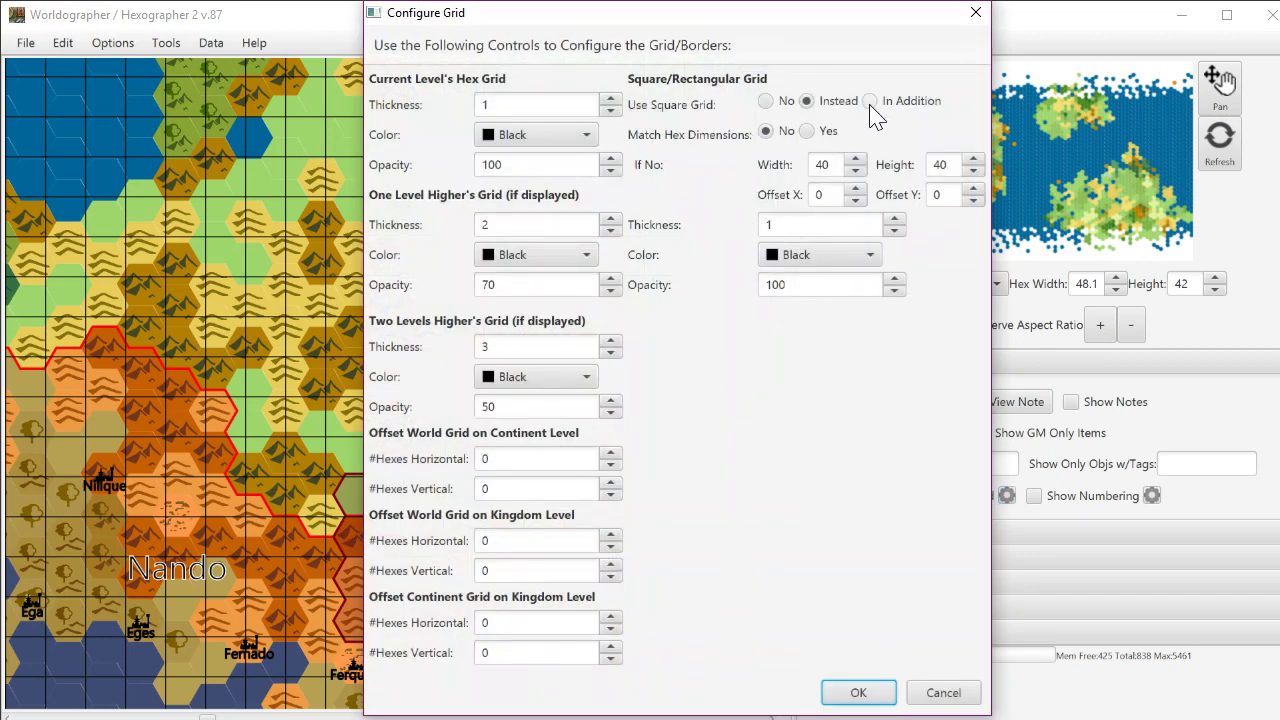
left_click(808, 131)
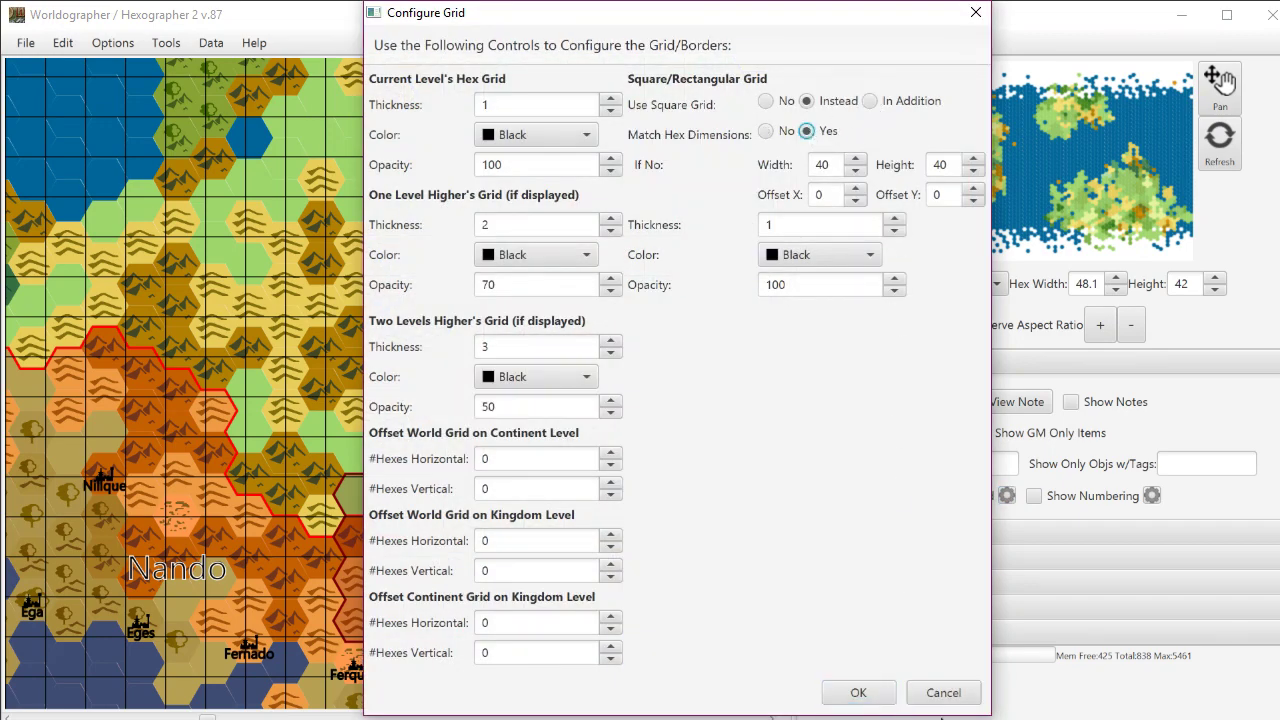